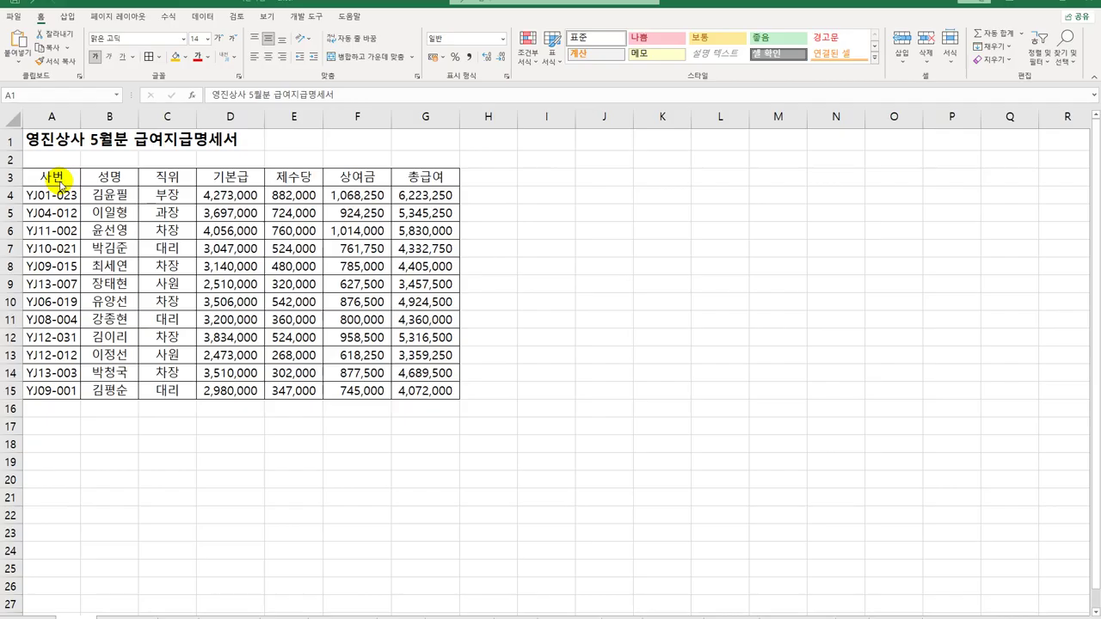
left_click(80, 196)
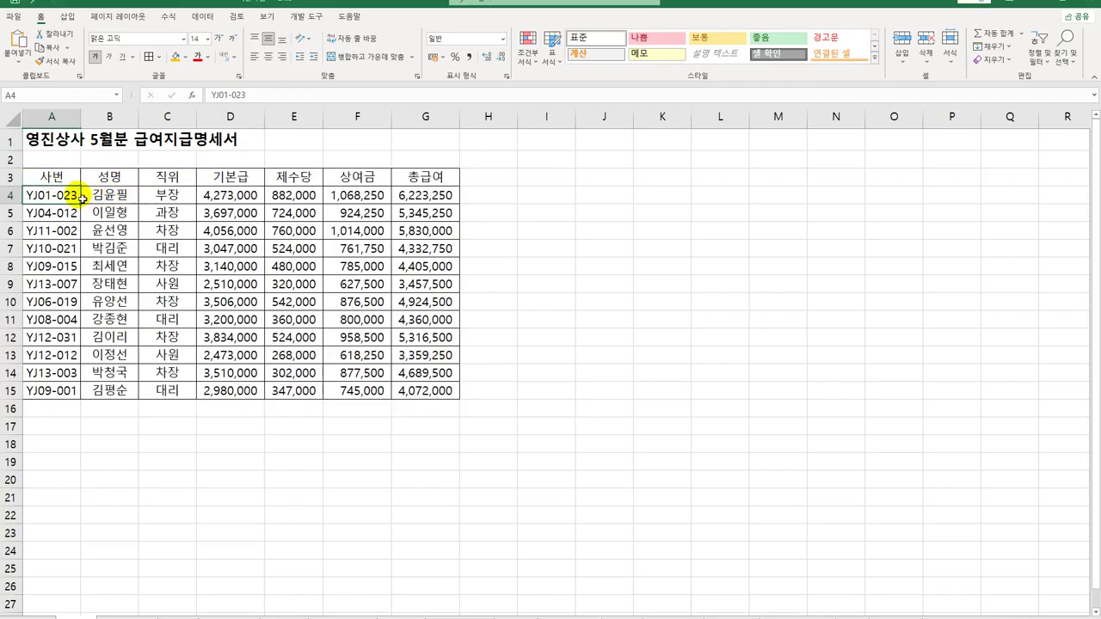
mouse_move(80, 195)
left_mouse_down()
mouse_move(405, 337)
mouse_move(417, 395)
left_mouse_up()
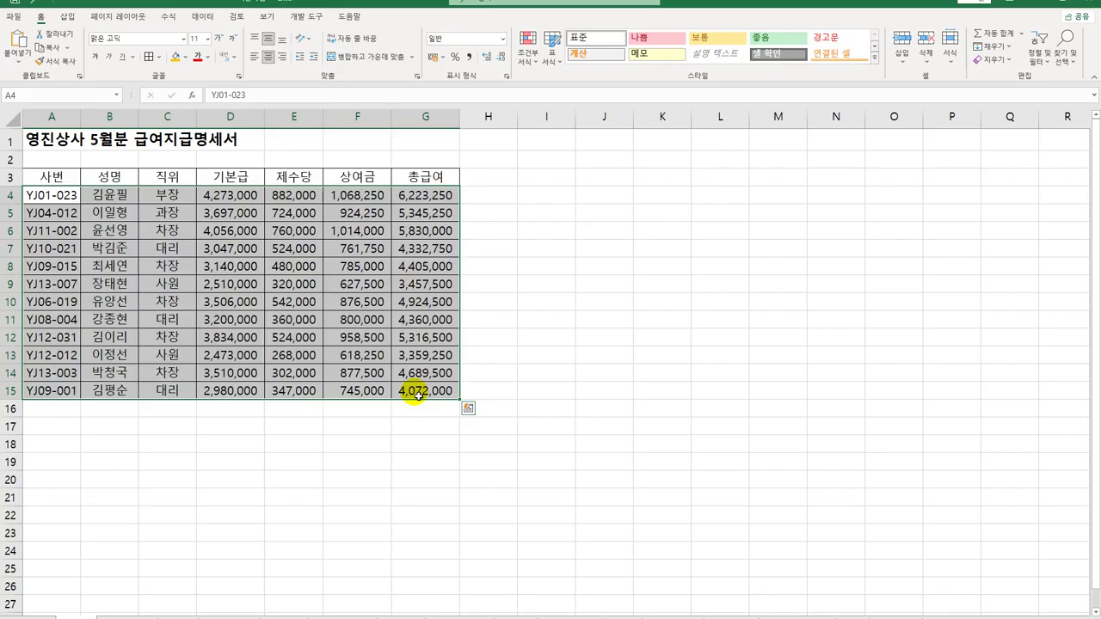
left_click(502, 354)
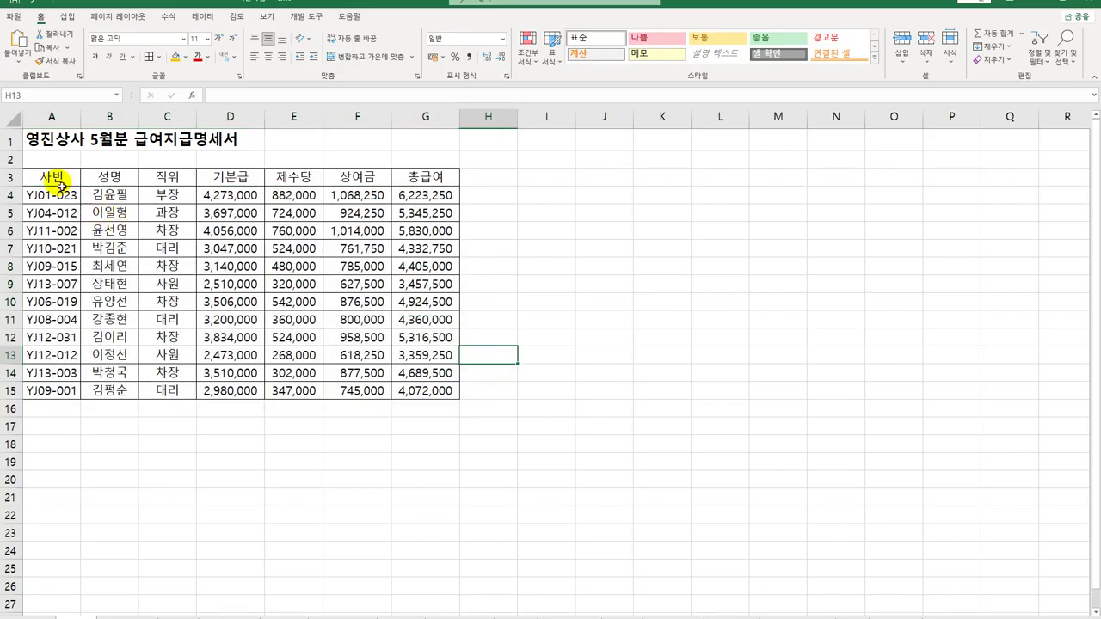
left_click_drag(52, 175, 411, 178)
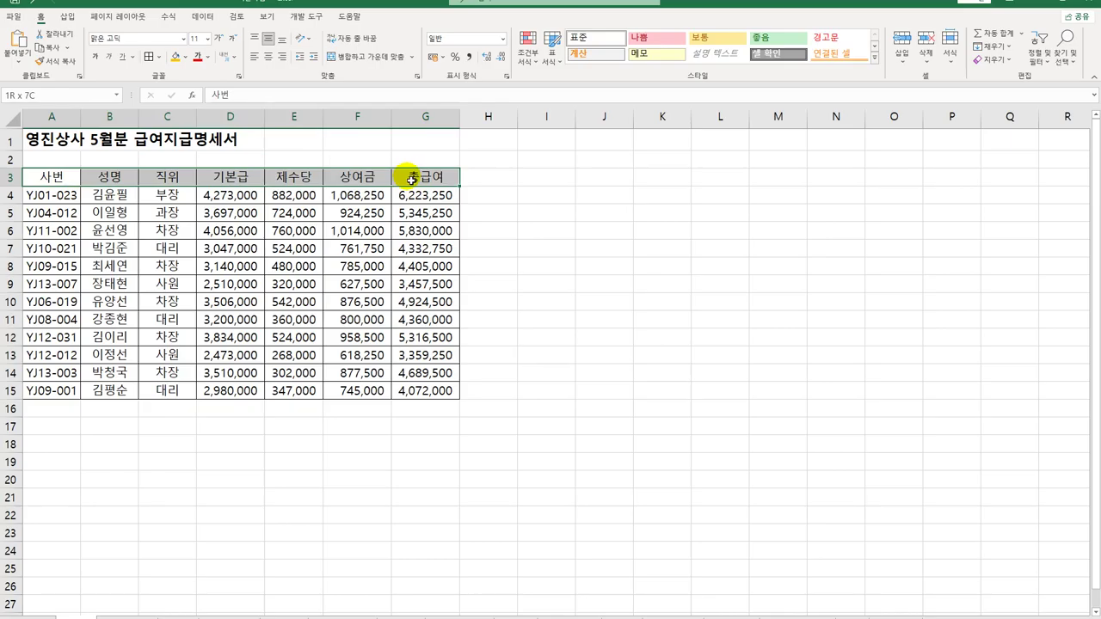
left_click_drag(56, 196, 408, 394)
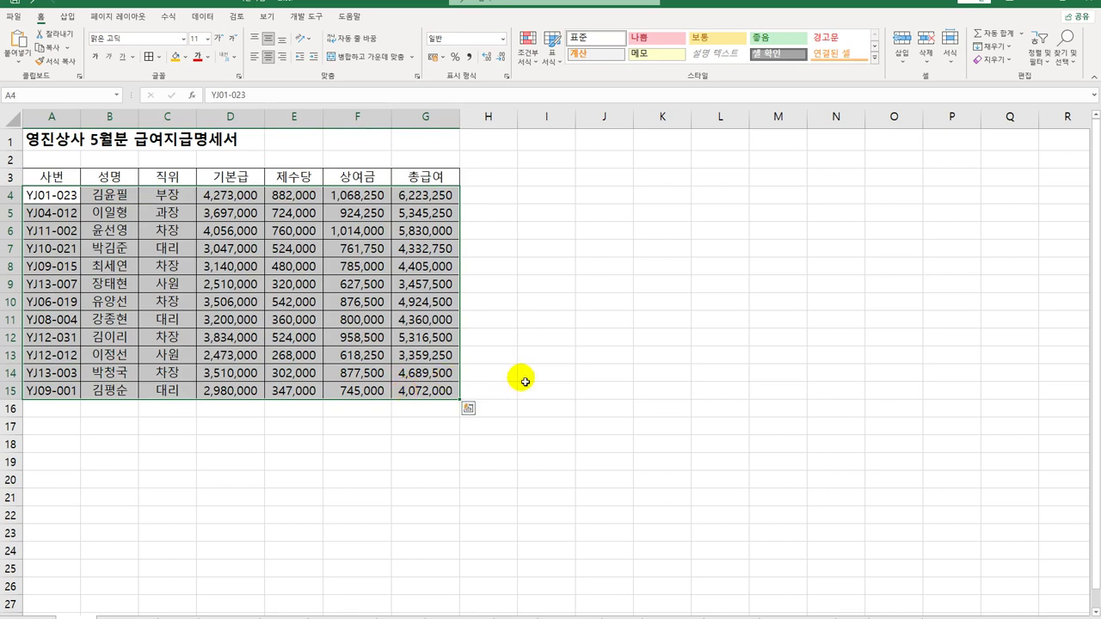
left_click(523, 377)
left_click_drag(426, 394, 50, 196)
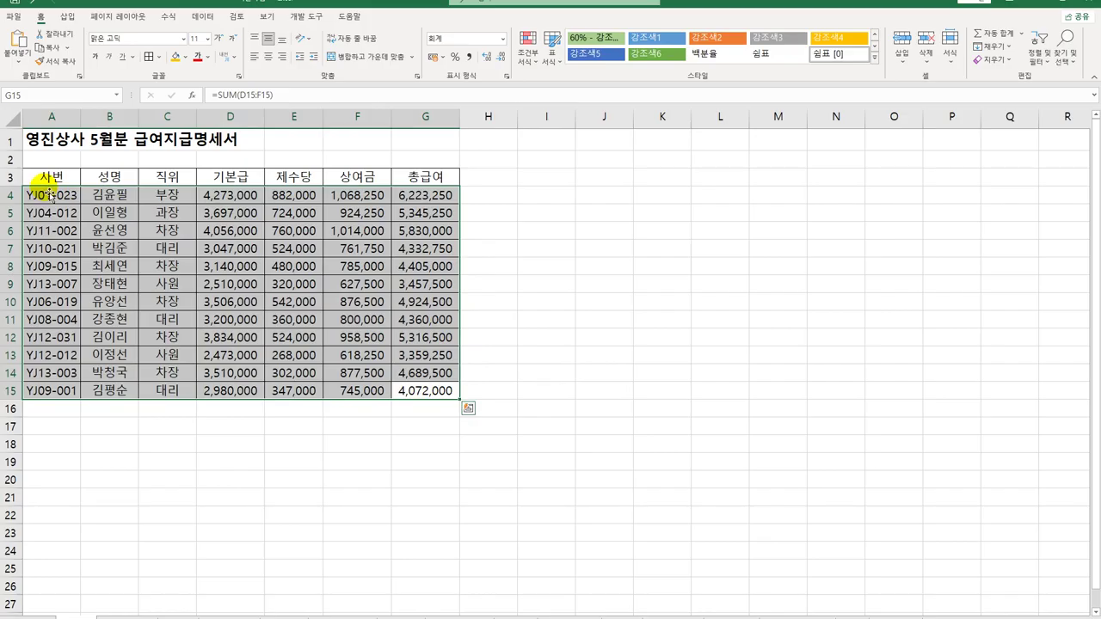
left_click(50, 200)
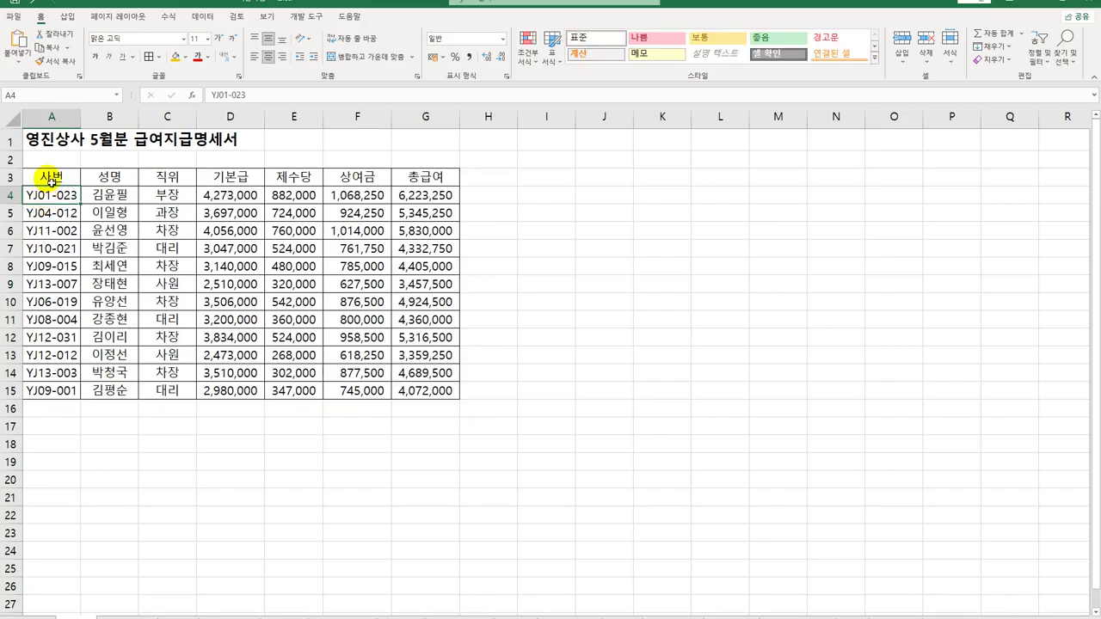
Step: Start a new conditional formatting rule for A4:G15 that uses a formula to determine the formatted cells
left_click_drag(63, 196, 419, 400)
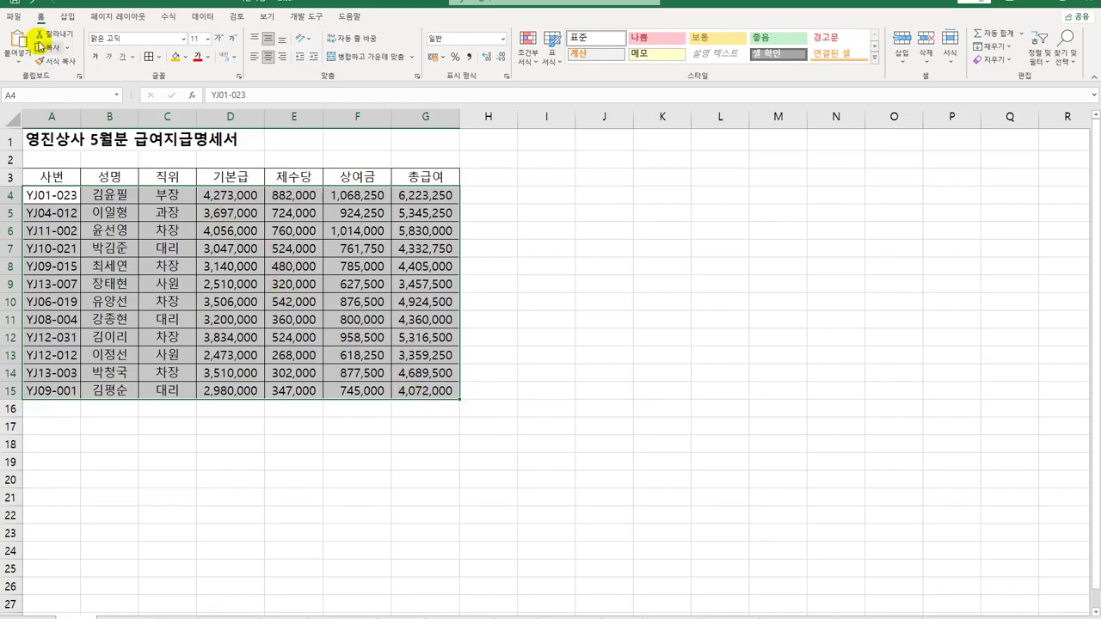
left_click(528, 59)
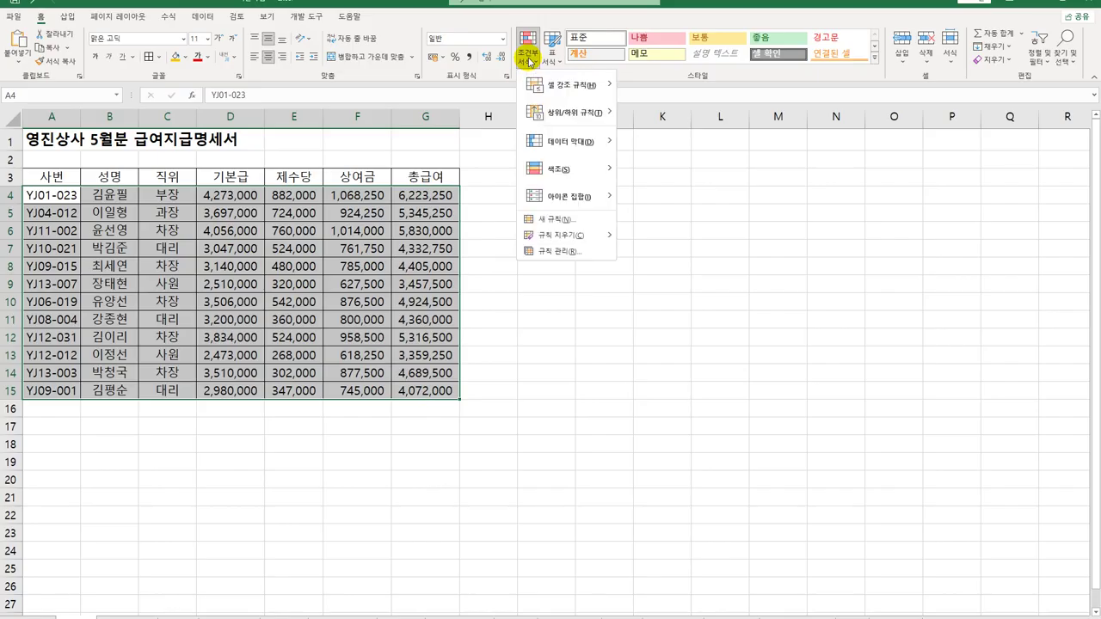
left_click(551, 221)
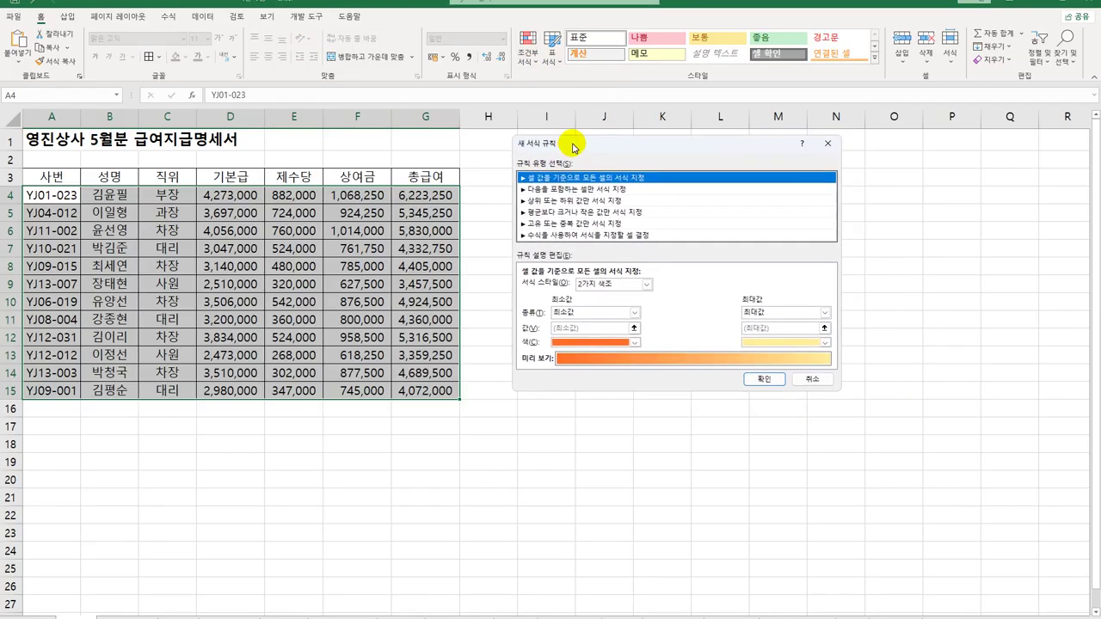
left_click(559, 233)
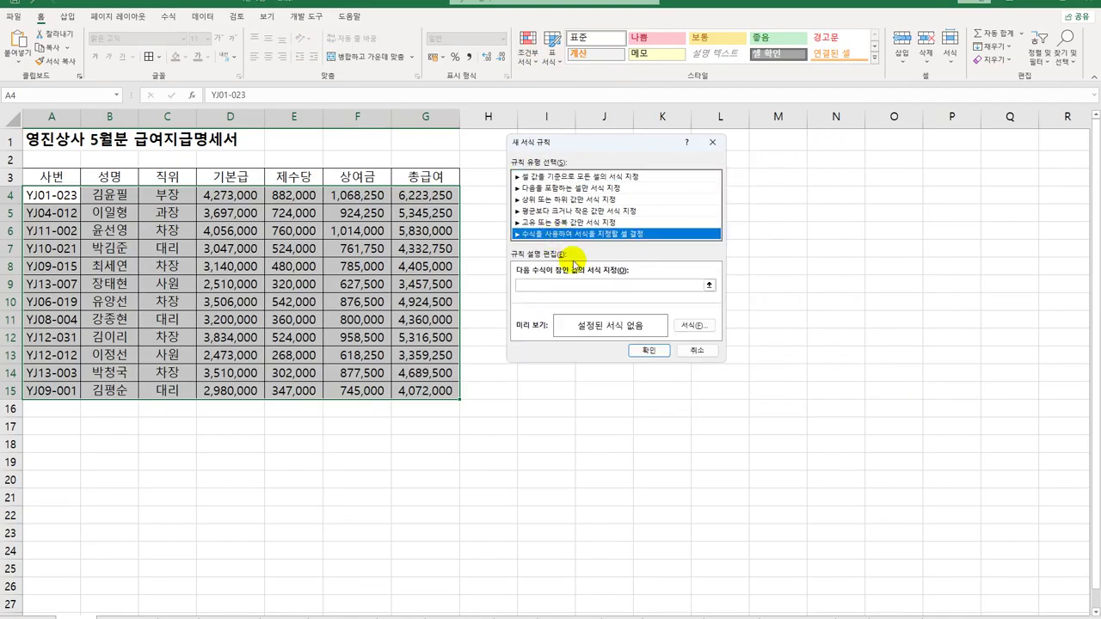
left_click(567, 289)
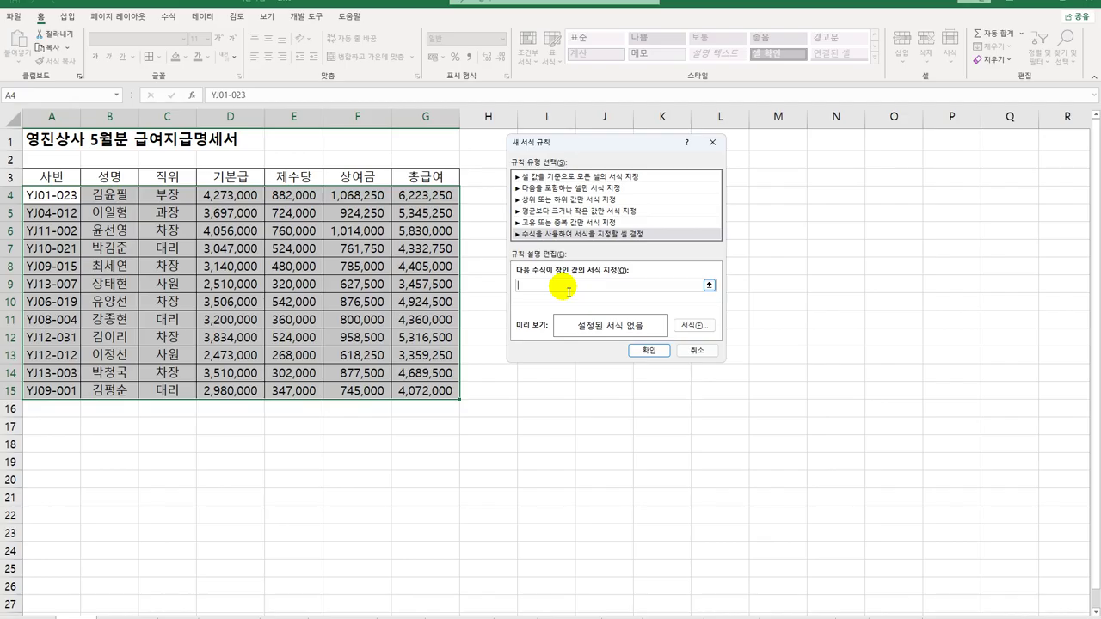
Step: Begin the rule formula with =AND($C4="차장", keeping only column C absolute
type("=AND")
key("Tab")
left_click(569, 291)
type("(")
left_click(175, 197)
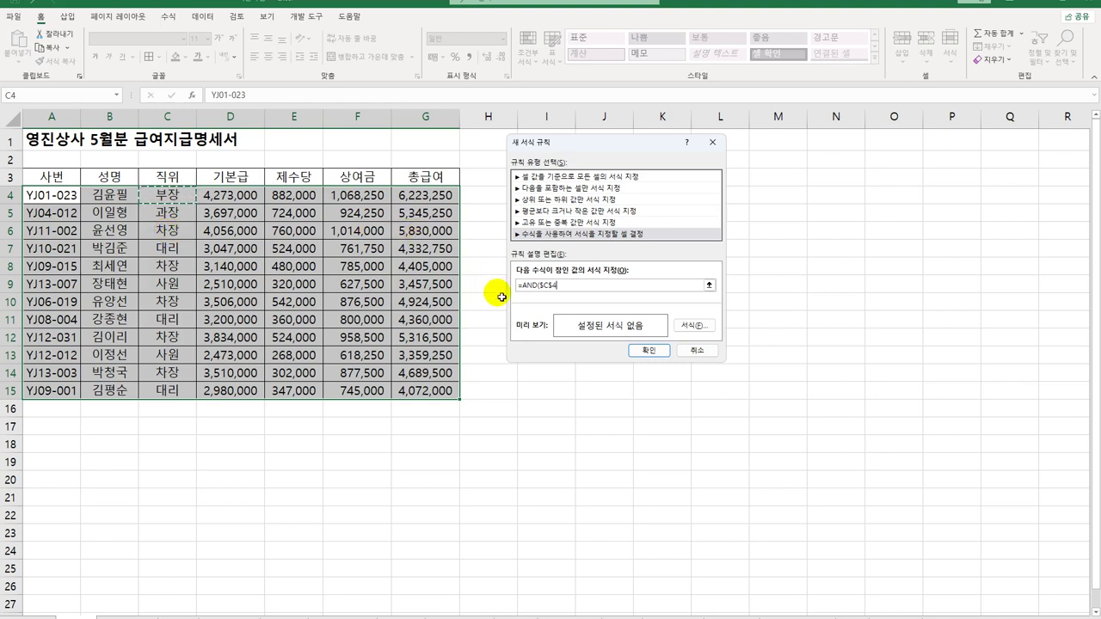
left_click(562, 291)
key("BackSpace")
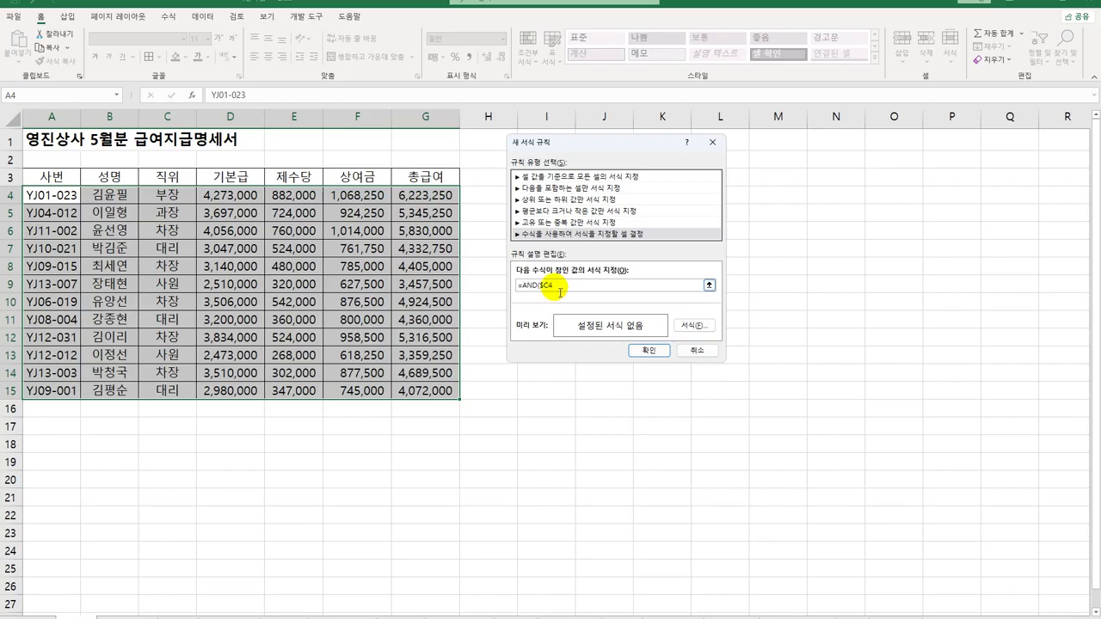
type("=\"차장\",")
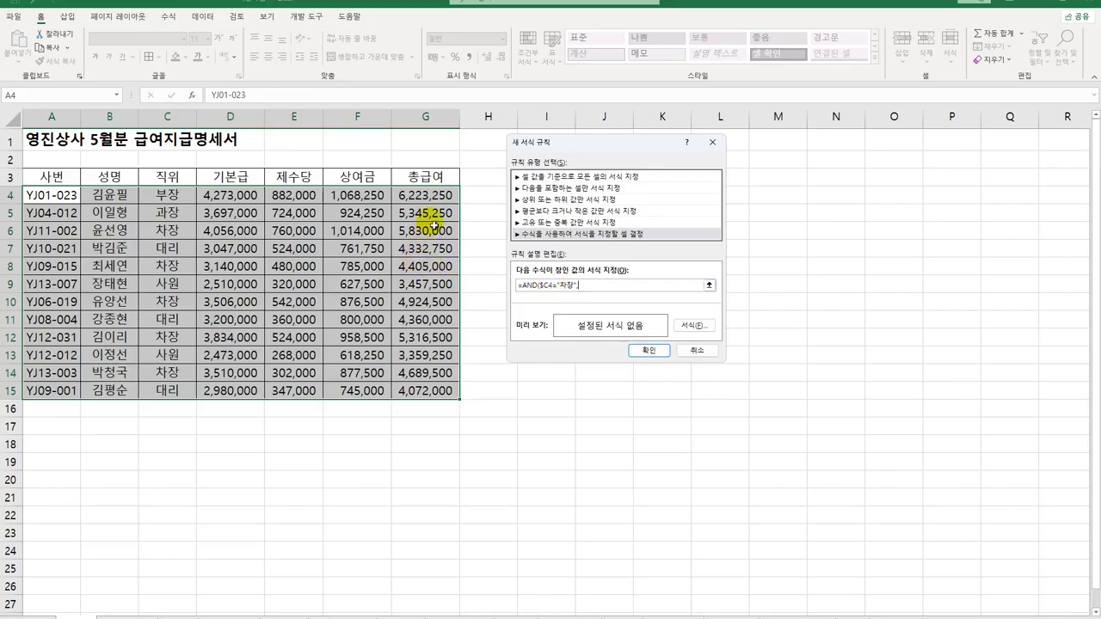
Step: Add $G4<5000000 as the second AND condition in the rule formula, keeping only column G absolute
left_click(433, 195)
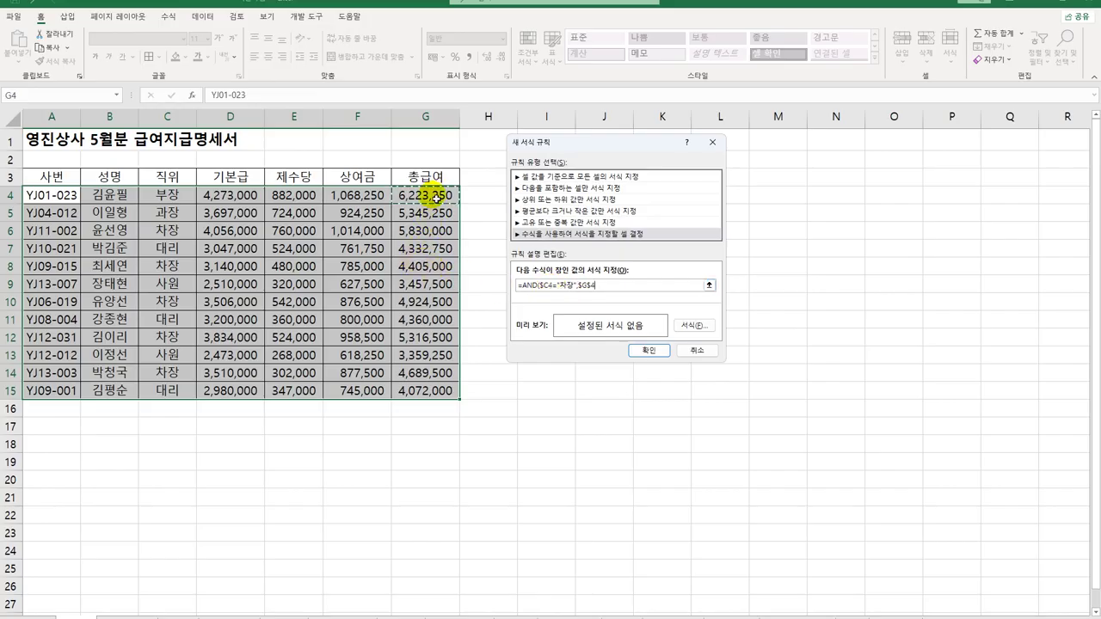
key("F4")
key("F4")
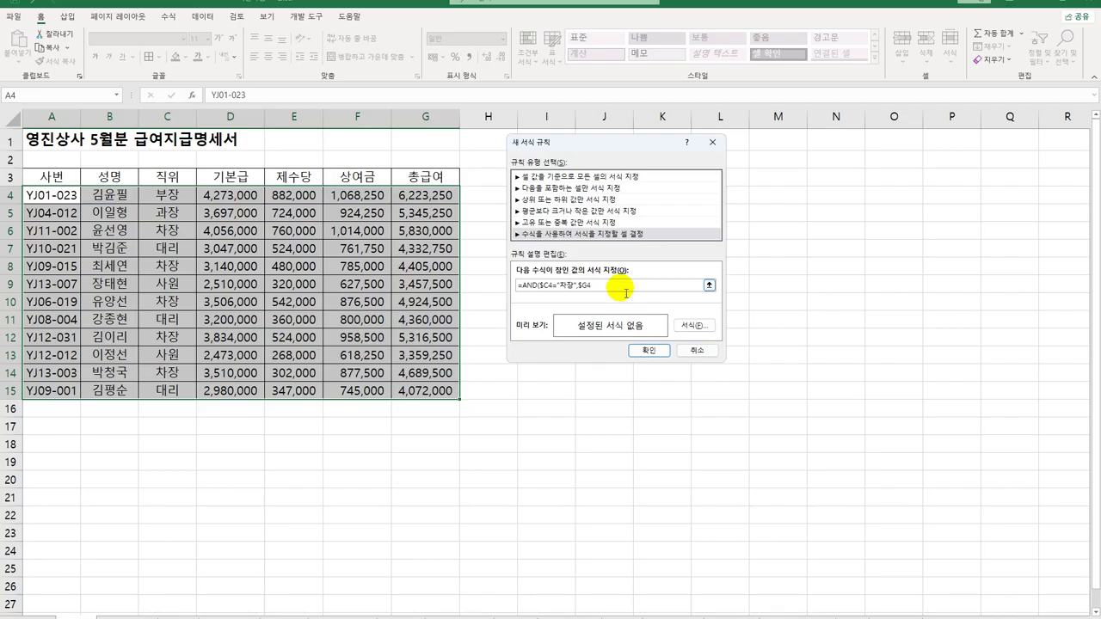
type("<5000000")
Step: Set the rule's format to bold (굵게) with a standard red font colour and apply the rule to the table
left_click(694, 325)
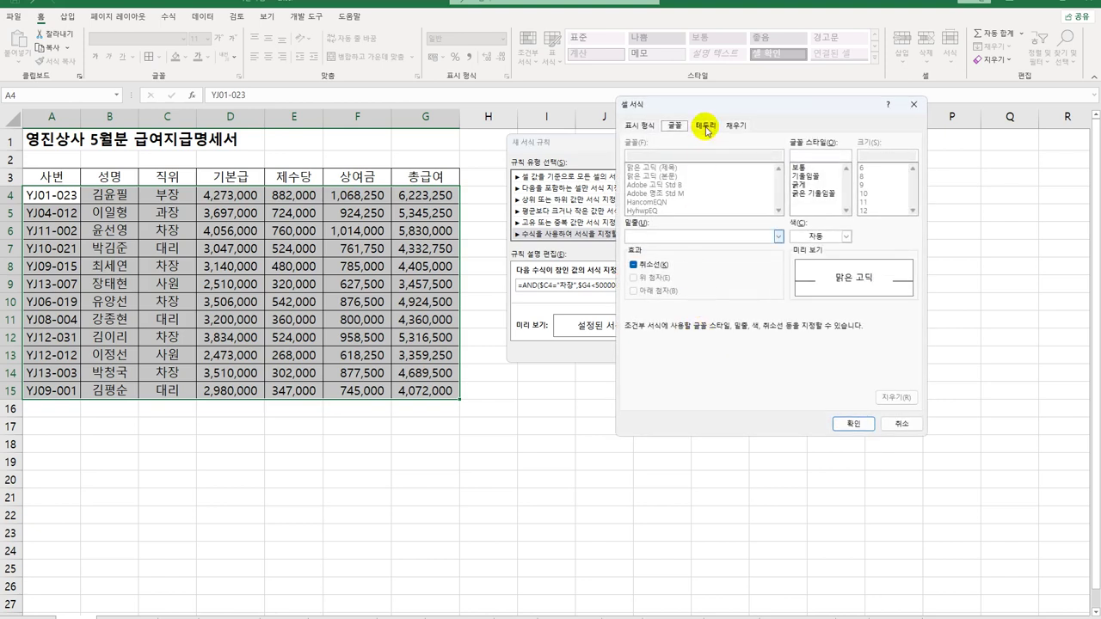
left_click_drag(711, 110, 761, 181)
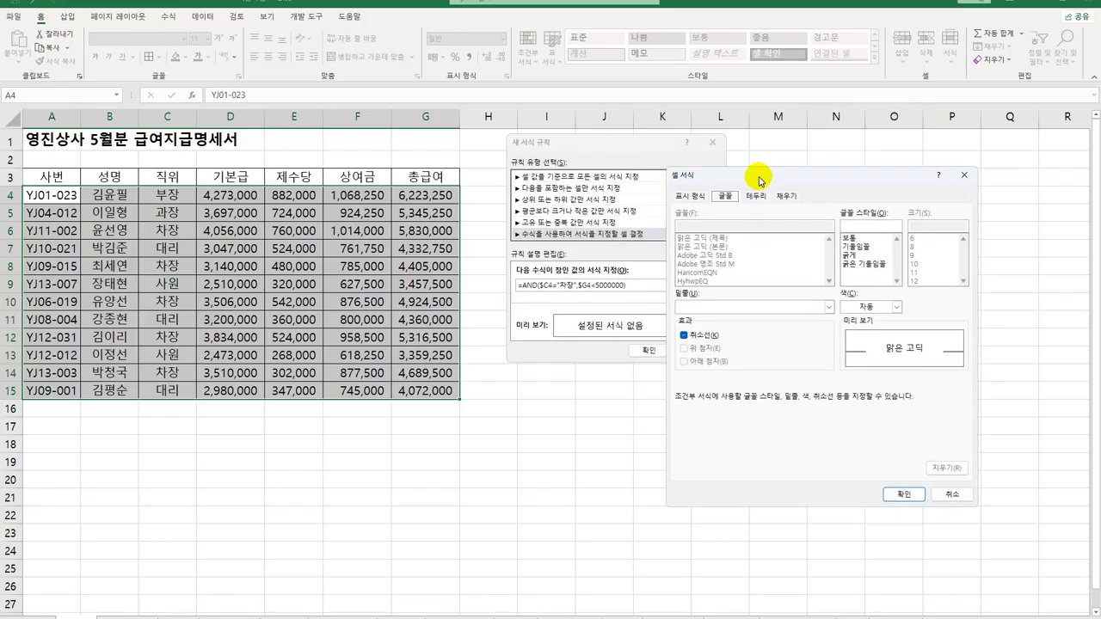
left_click(854, 255)
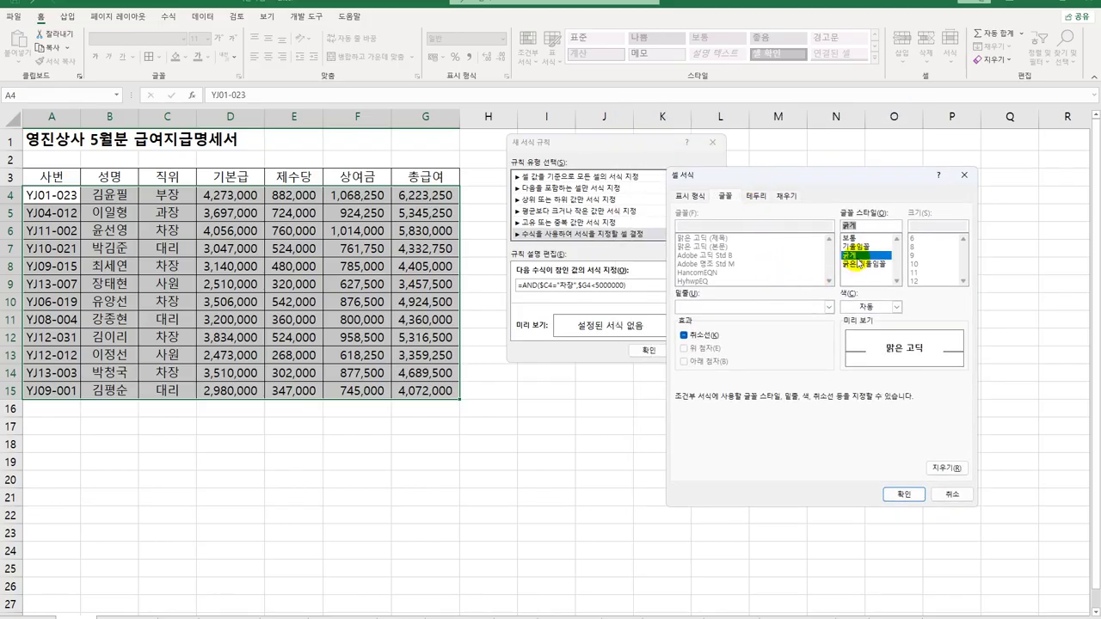
left_click(896, 308)
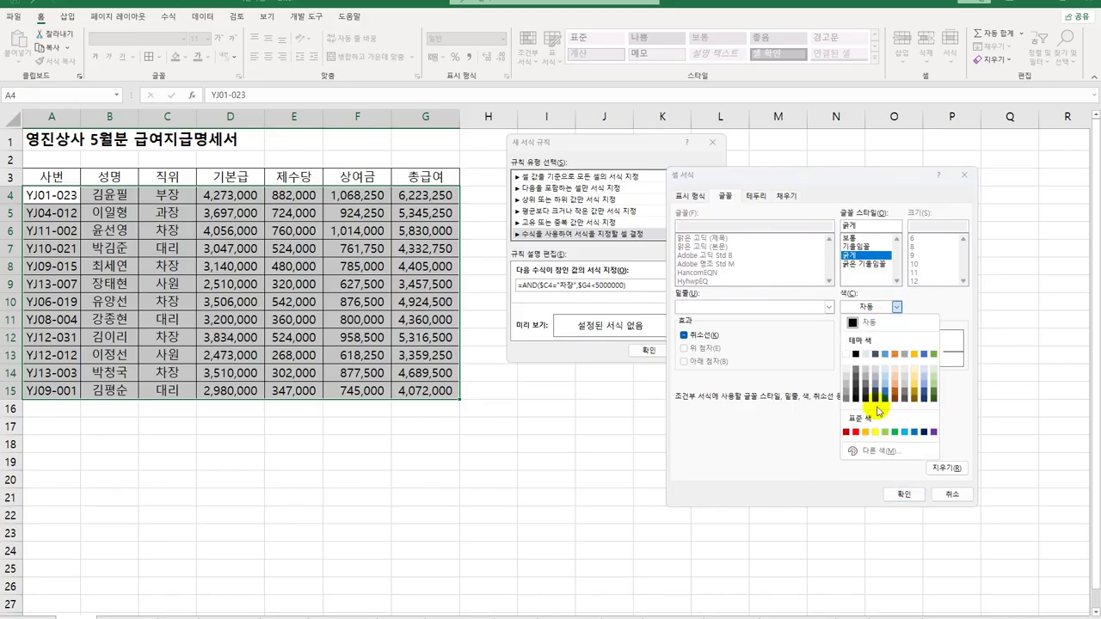
left_click(846, 431)
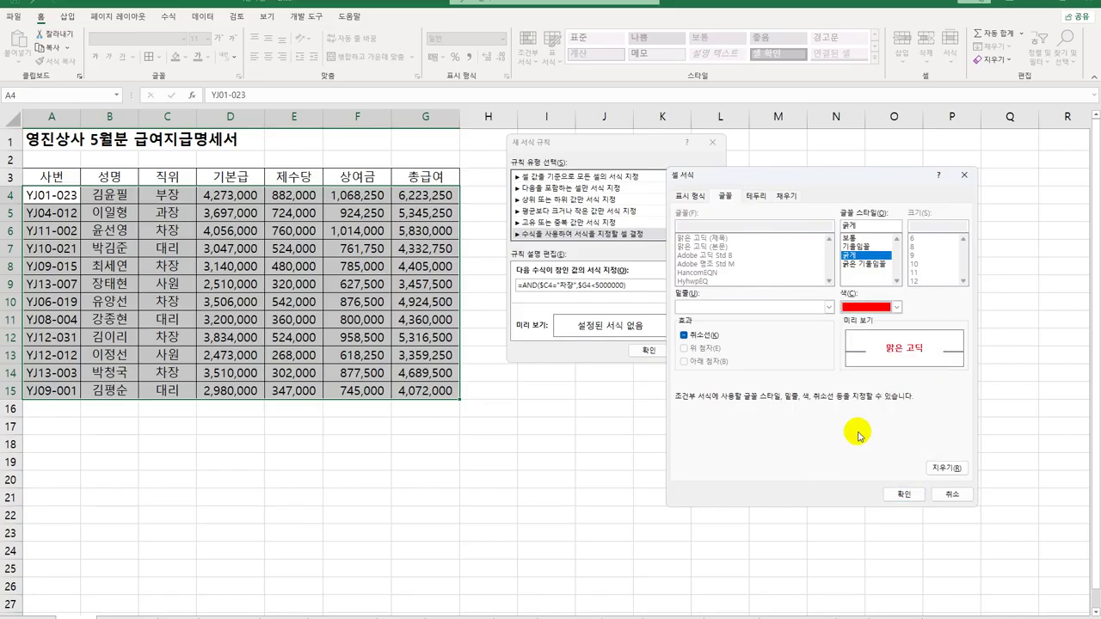
left_click(903, 494)
left_click(645, 351)
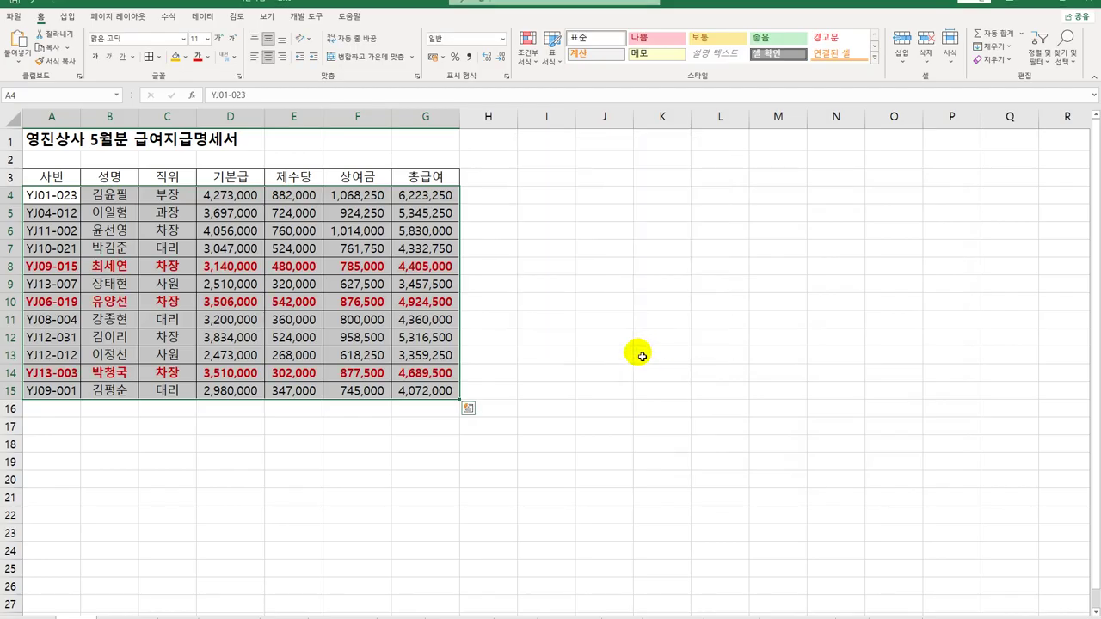
left_click(624, 373)
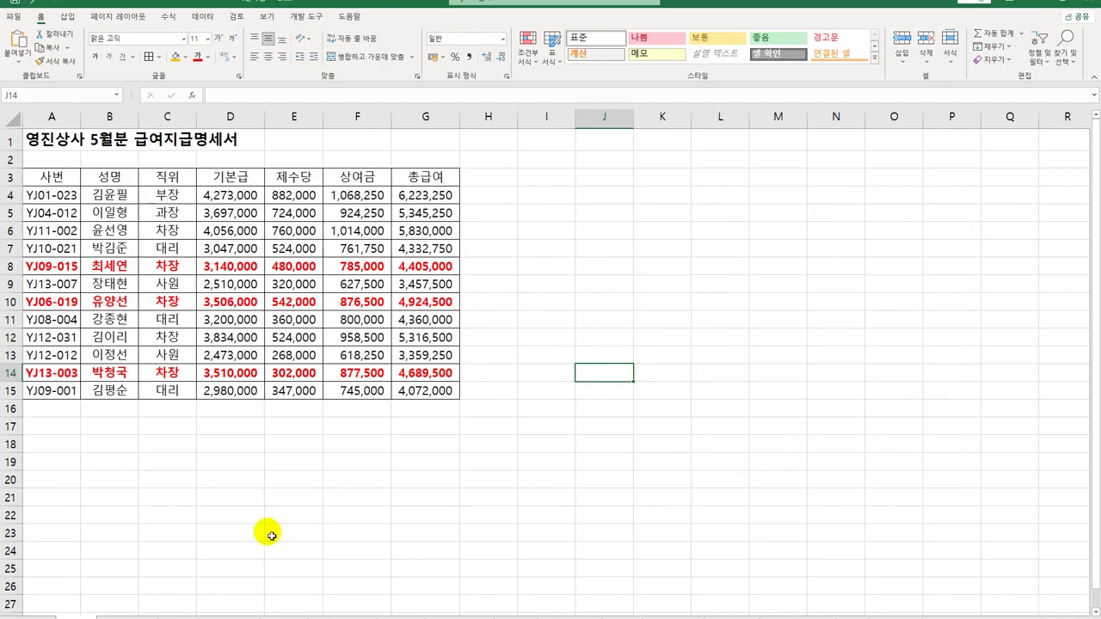
Step: Compare the formatted salary table with the finished version on the next worksheet
left_click(121, 616)
left_click(117, 614)
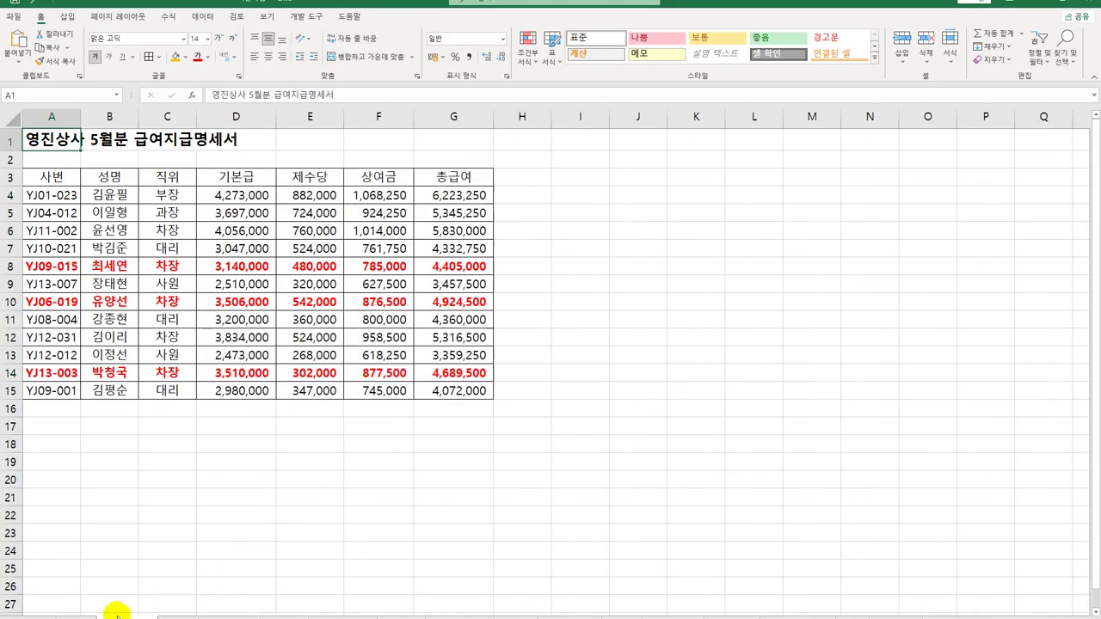
left_click(69, 616)
left_click(120, 616)
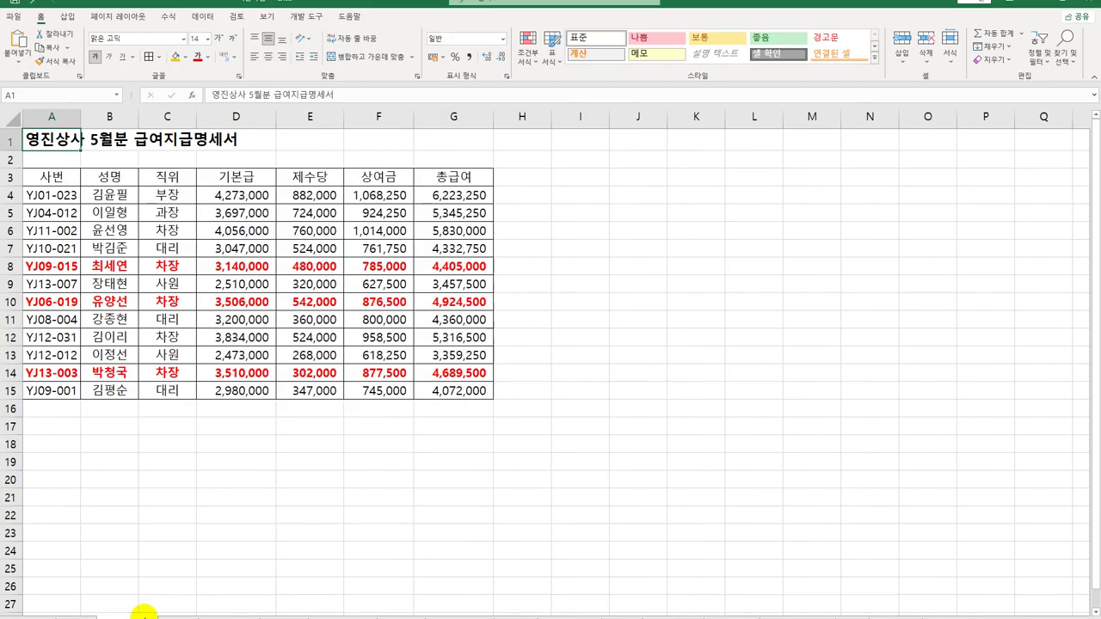
Step: On the 상공초 체험 일정 worksheet, start a new formula-based conditional formatting rule for A4:F14
left_click(172, 616)
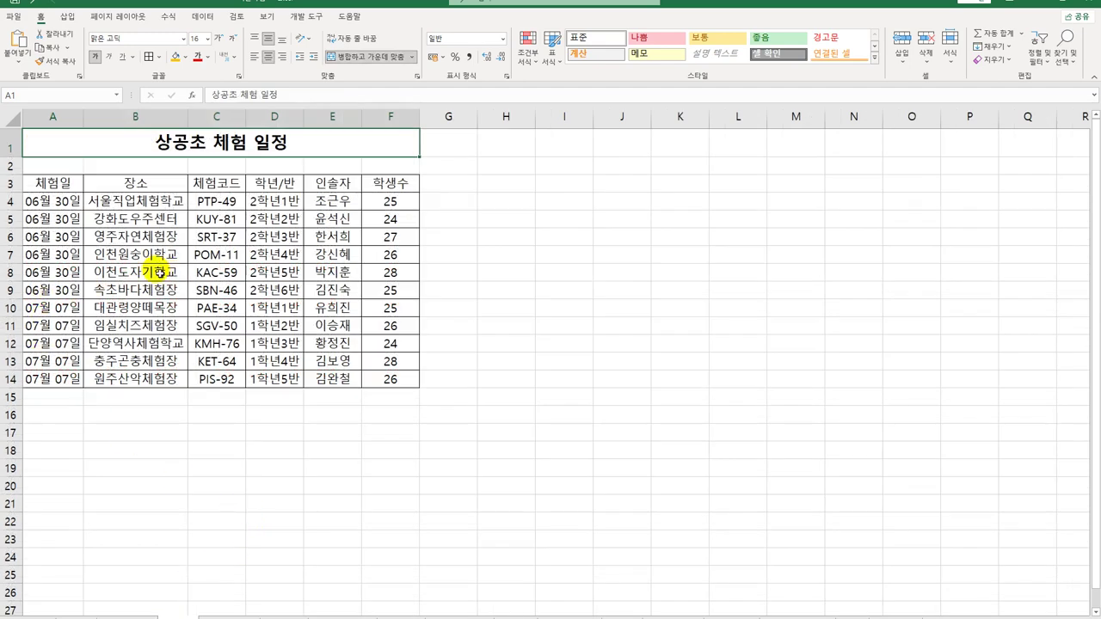
left_click_drag(53, 201, 370, 378)
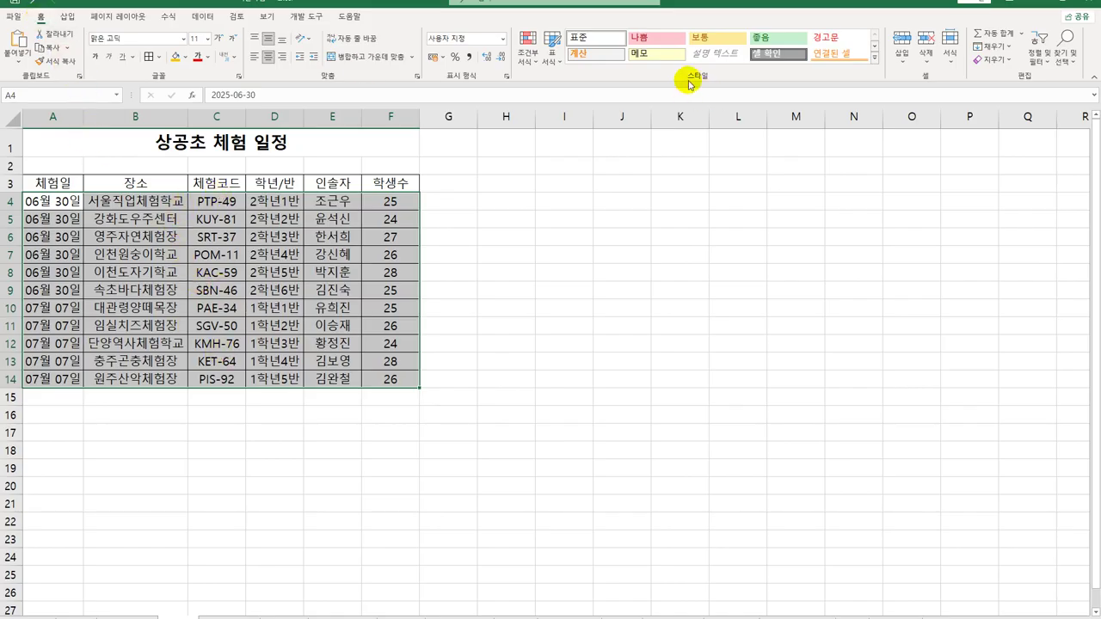
left_click(527, 58)
left_click(546, 220)
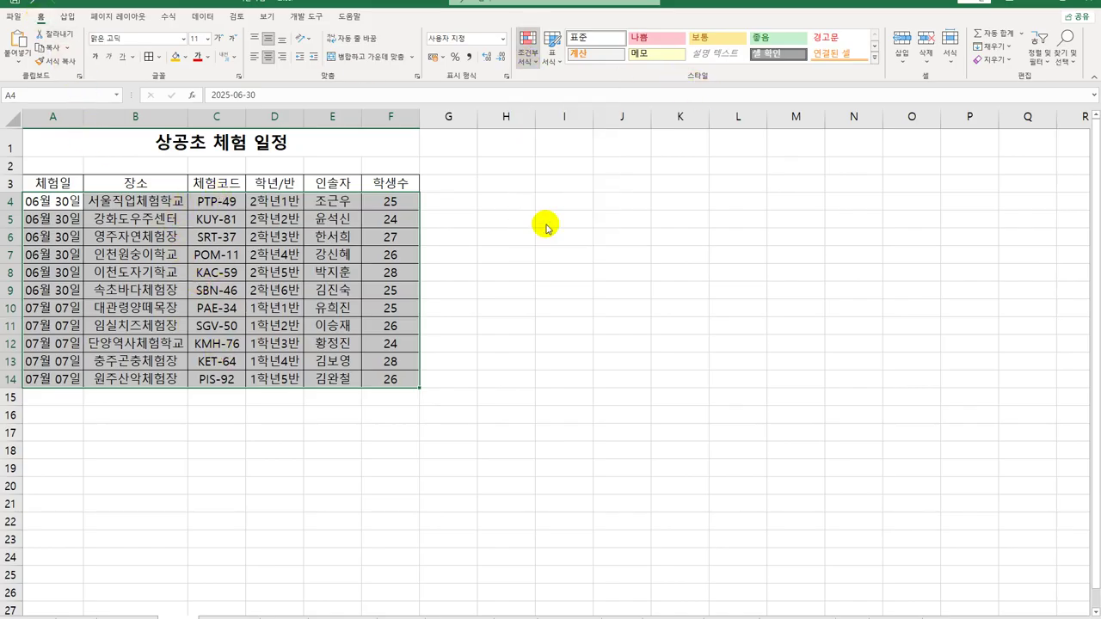
left_click(518, 220)
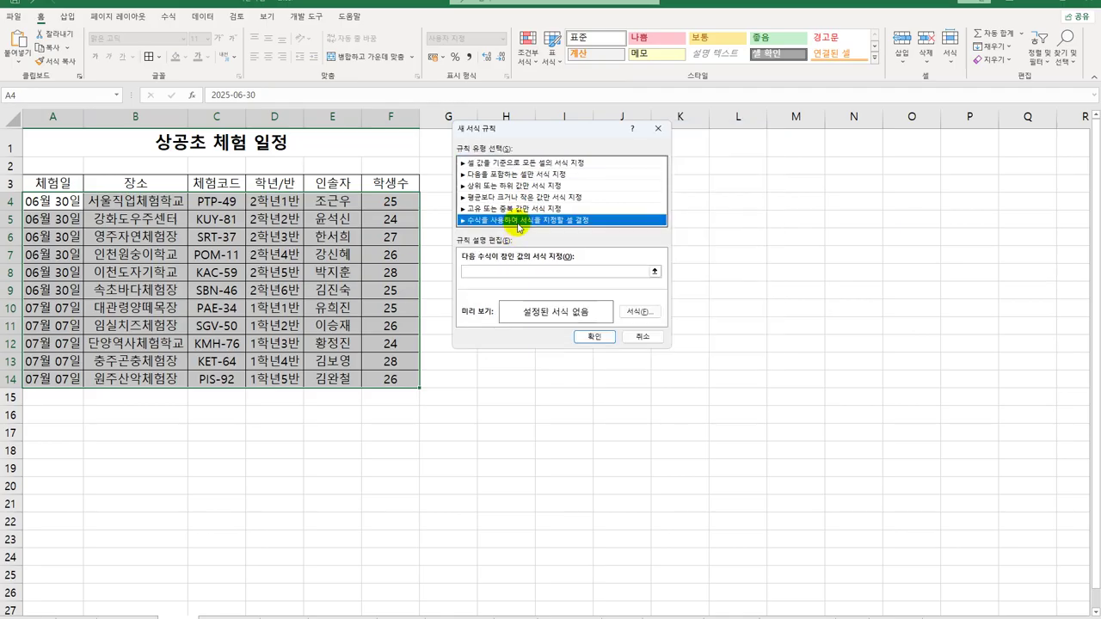
left_click(530, 272)
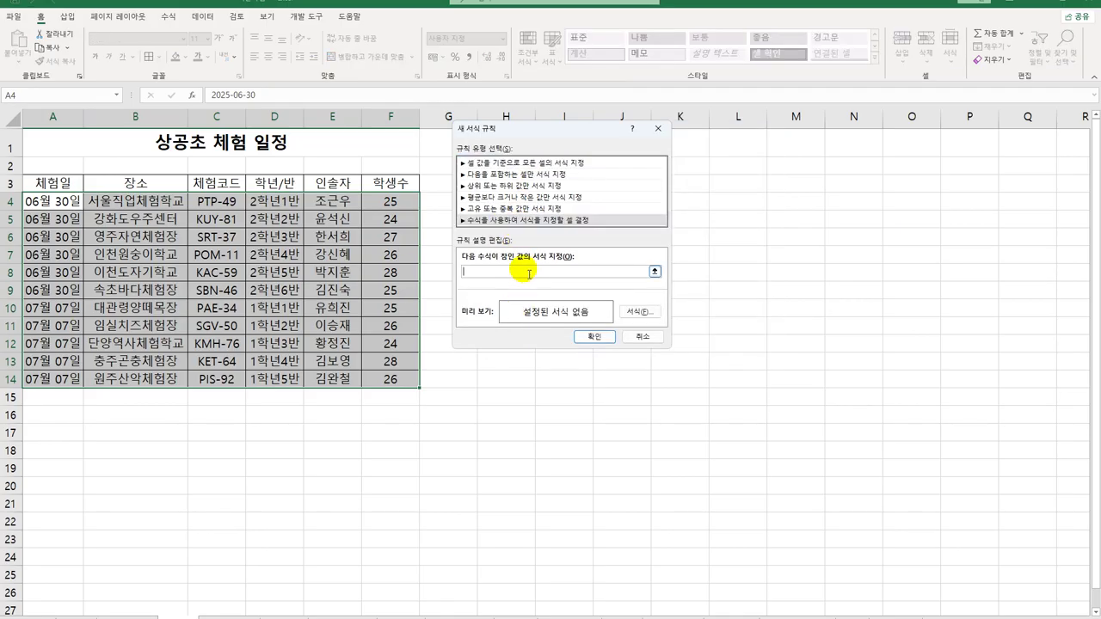
Step: Start the rule formula as an OR with LEFT($C4,1)="P" as its first condition, keeping only column C absolute
type("=이")
key("BackSpace")
type("OR(LEFT(")
left_click(210, 204)
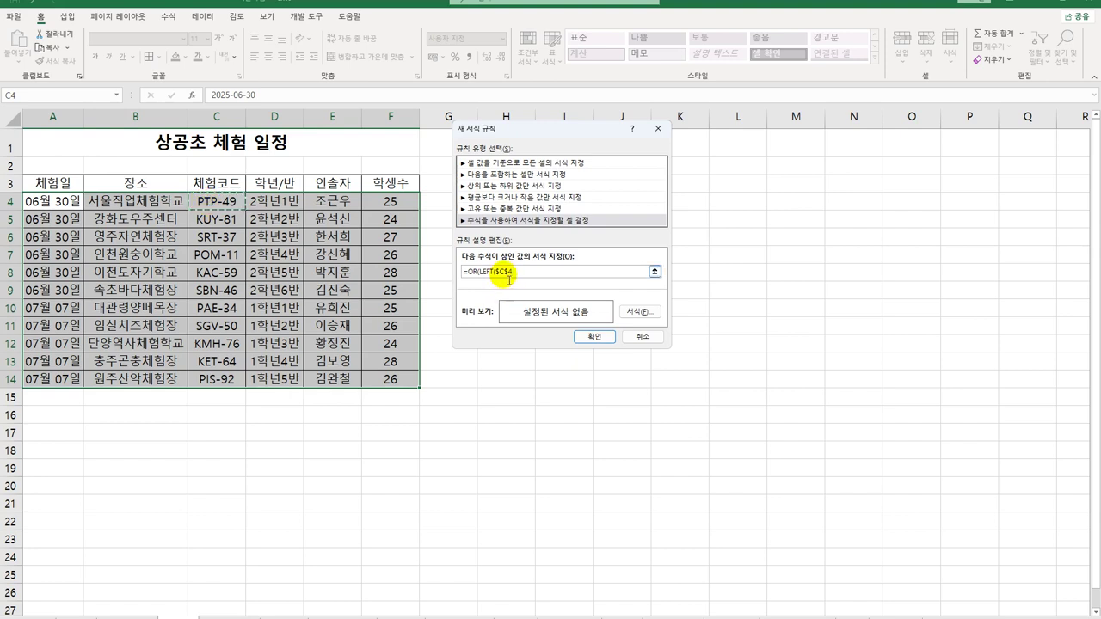
left_click_drag(506, 271, 511, 271)
key("Delete")
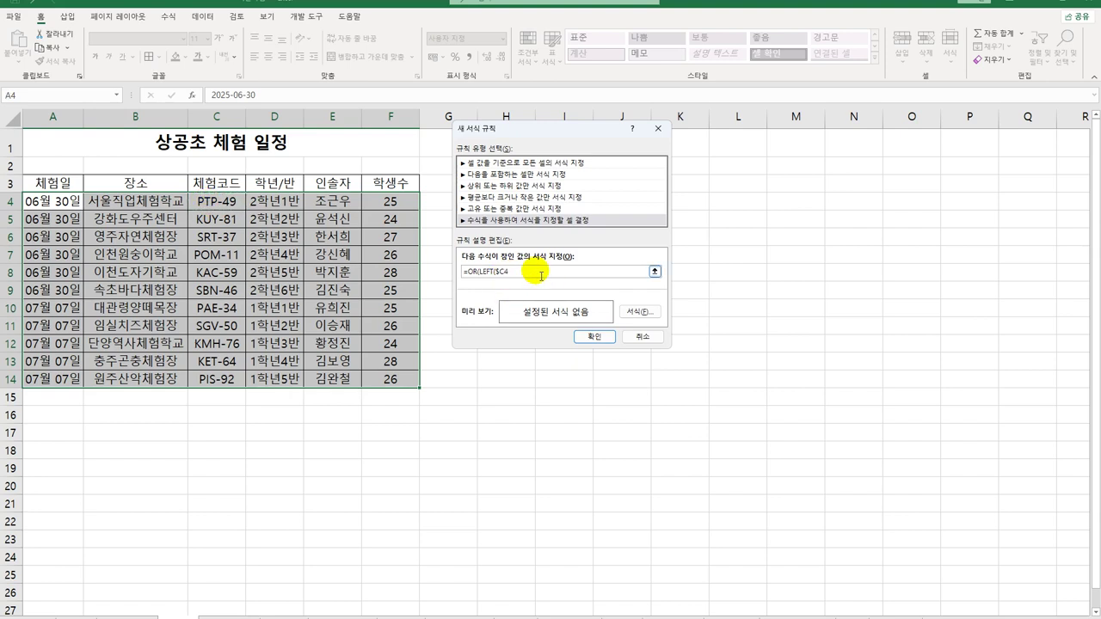
type(",1)=\"P\",LEFT(")
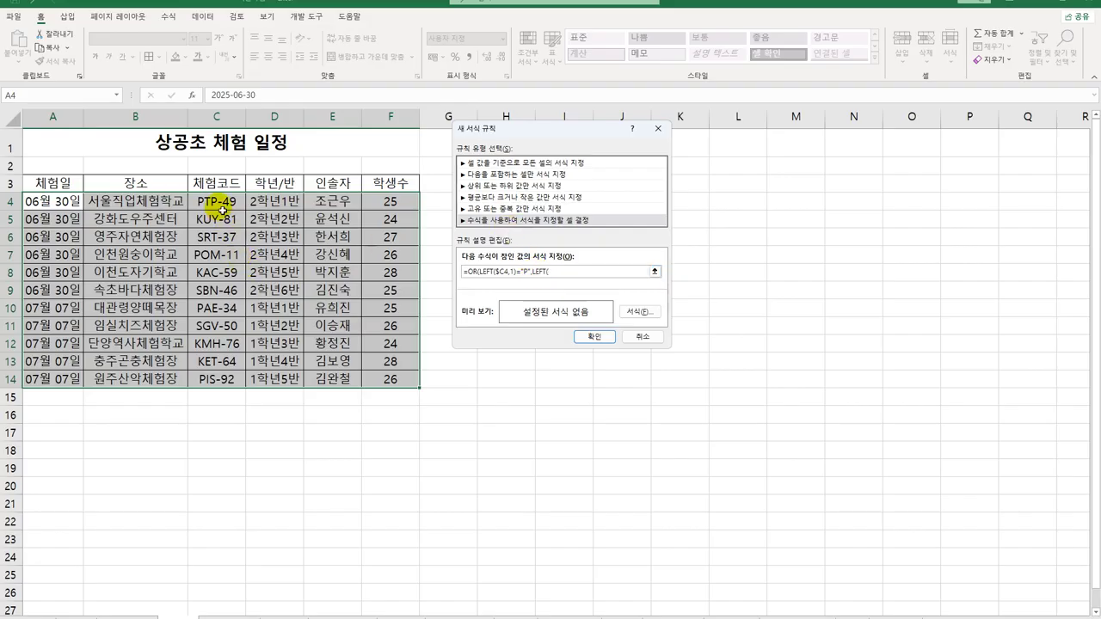
Step: Complete the rule formula with LEFT($C4,1)="S" as the second OR condition, keeping only column C absolute
left_click(217, 201)
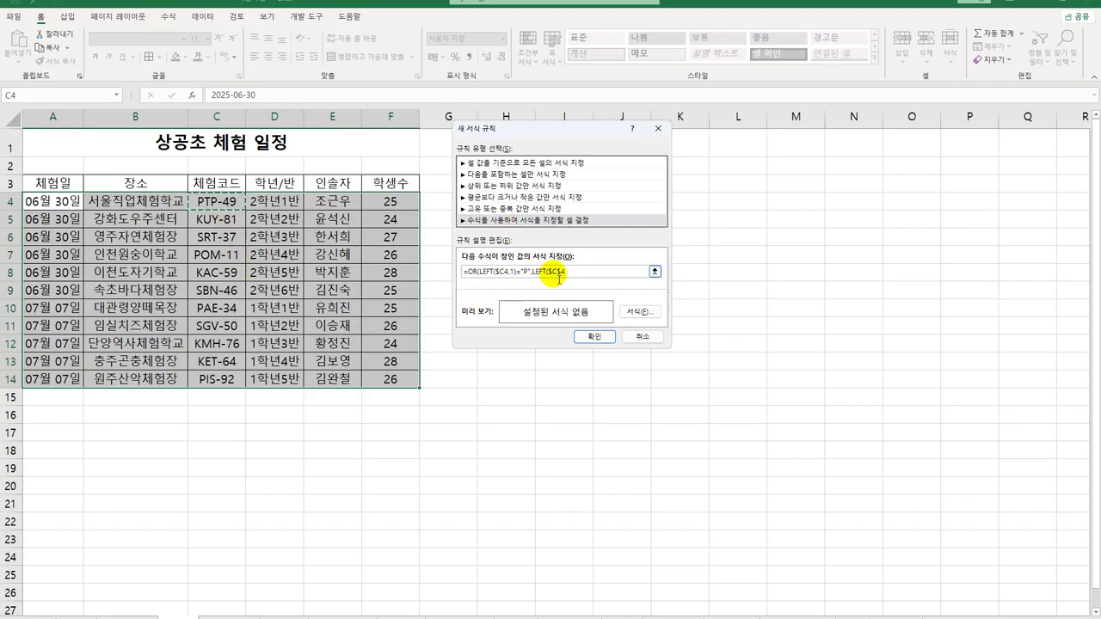
key("F4")
key("F4")
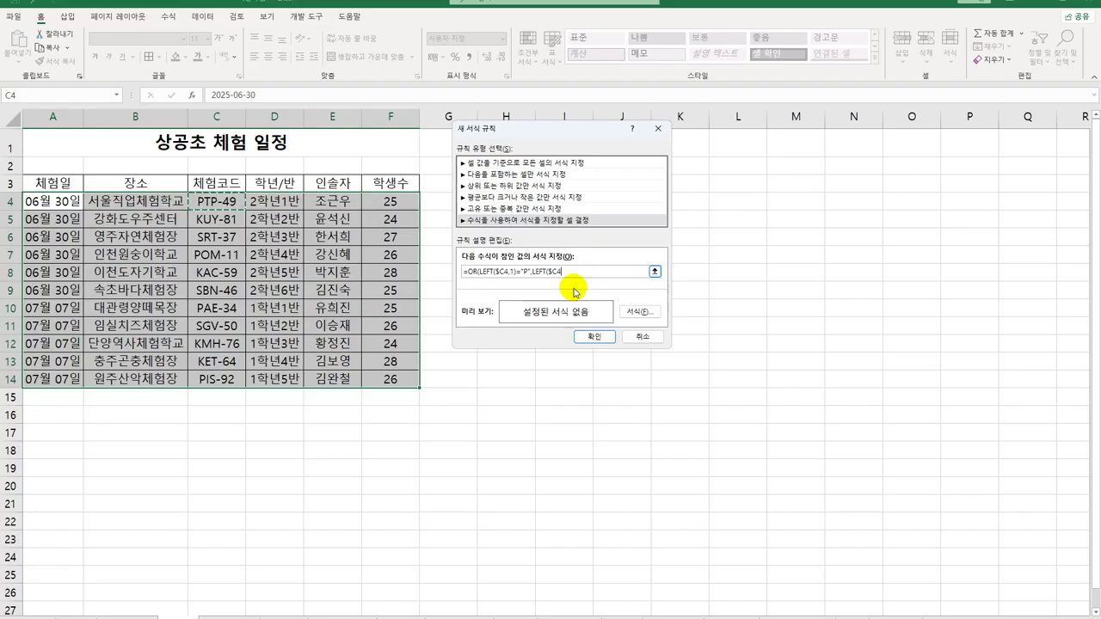
type(",1)=\"S")
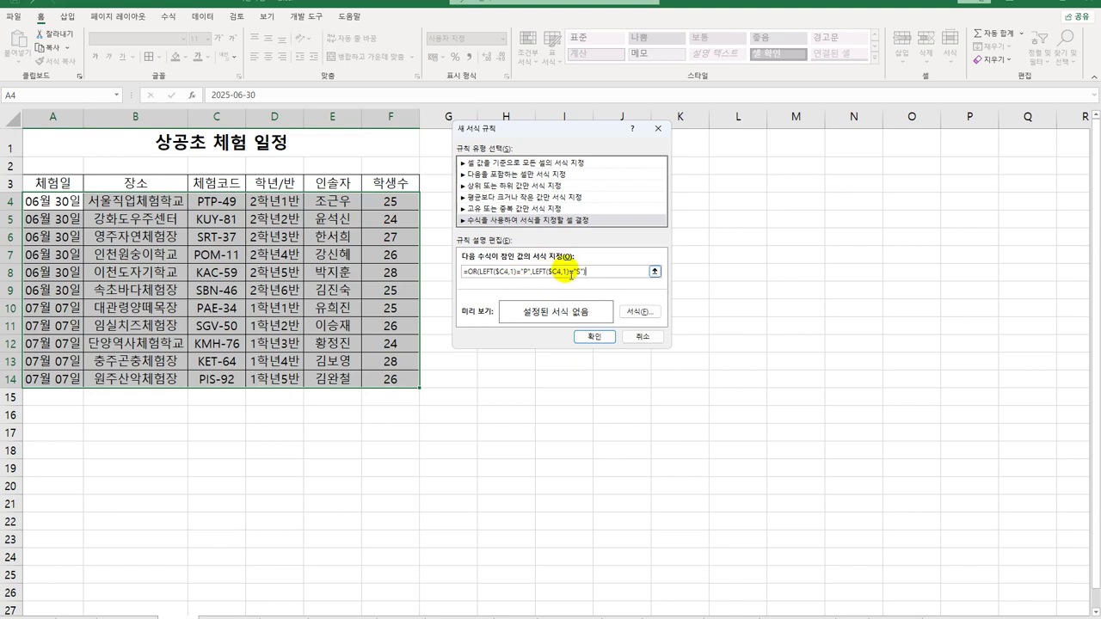
Step: Set the rule's background fill to standard green and apply the rule to the schedule table
left_click(638, 312)
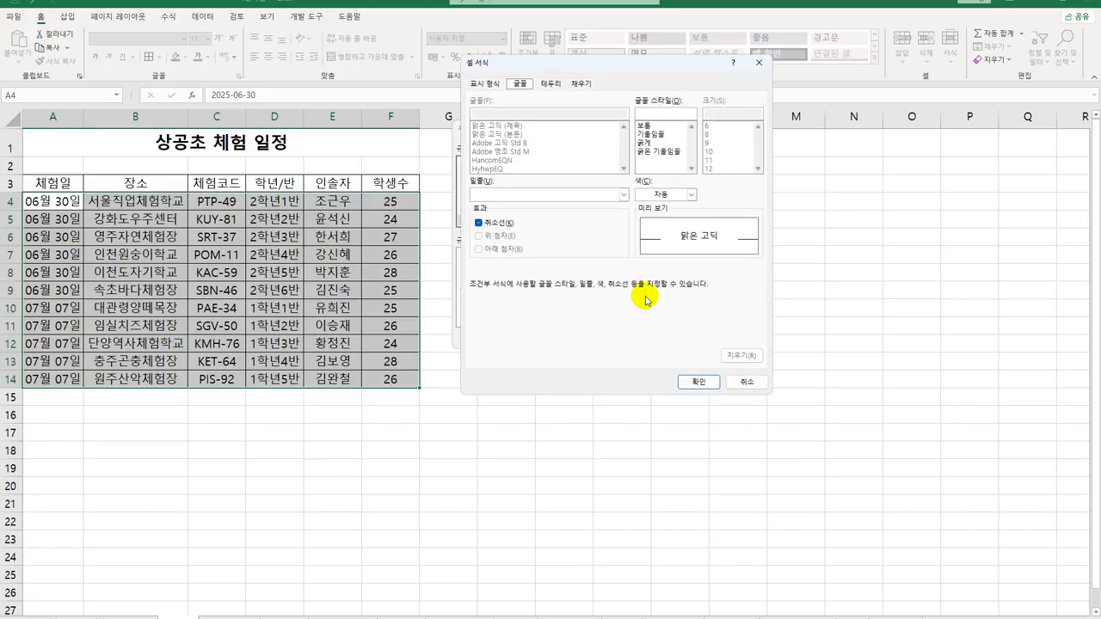
left_click(581, 85)
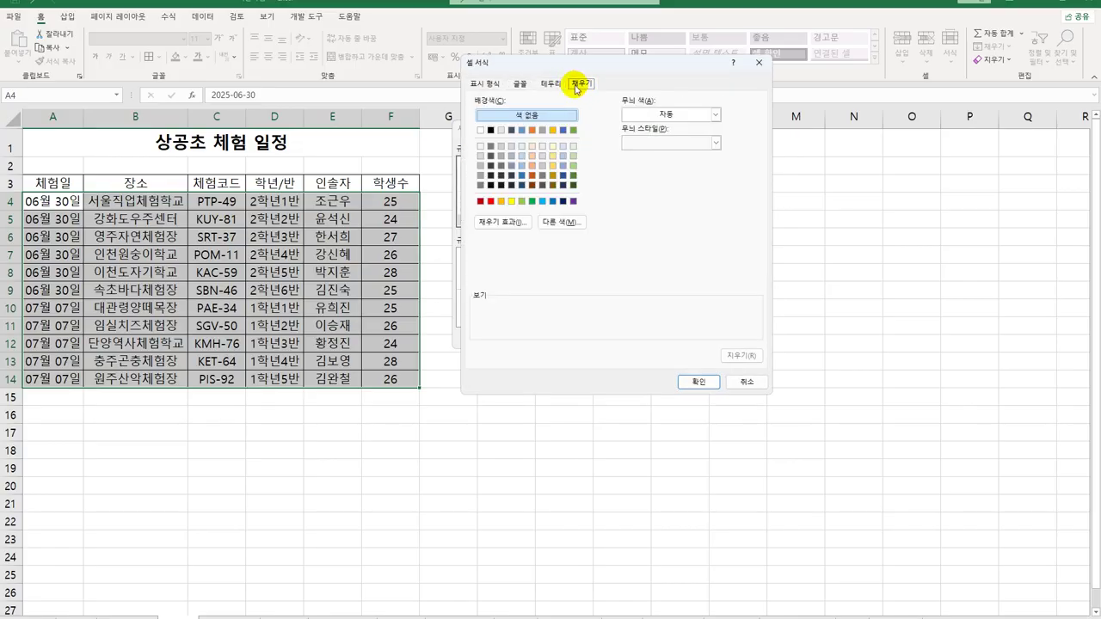
left_click(535, 203)
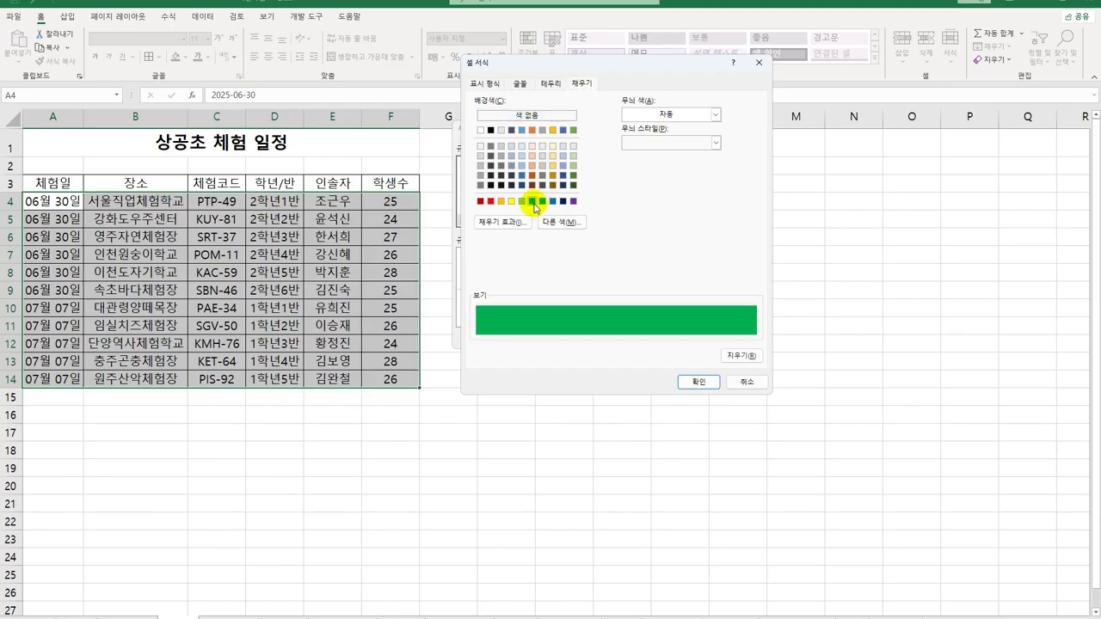
left_click(714, 114)
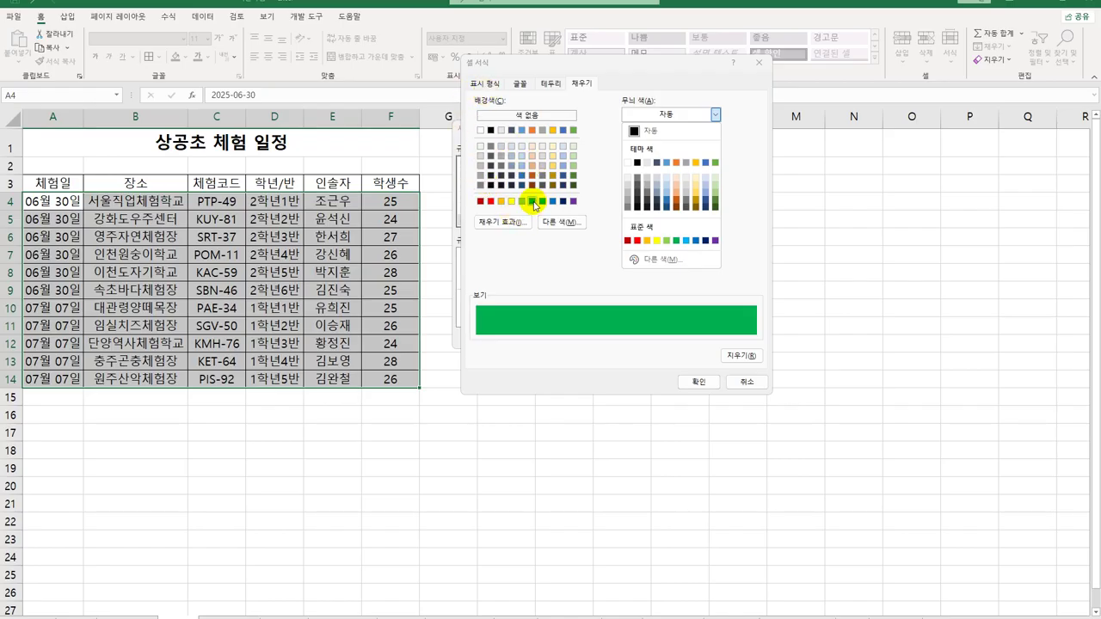
left_click(540, 270)
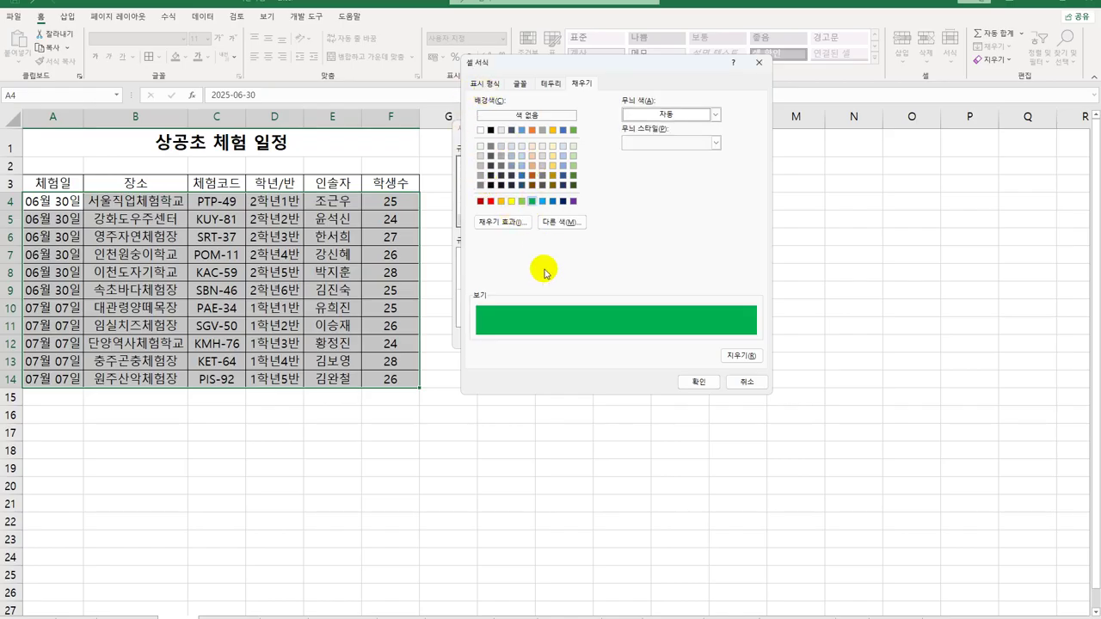
left_click(689, 385)
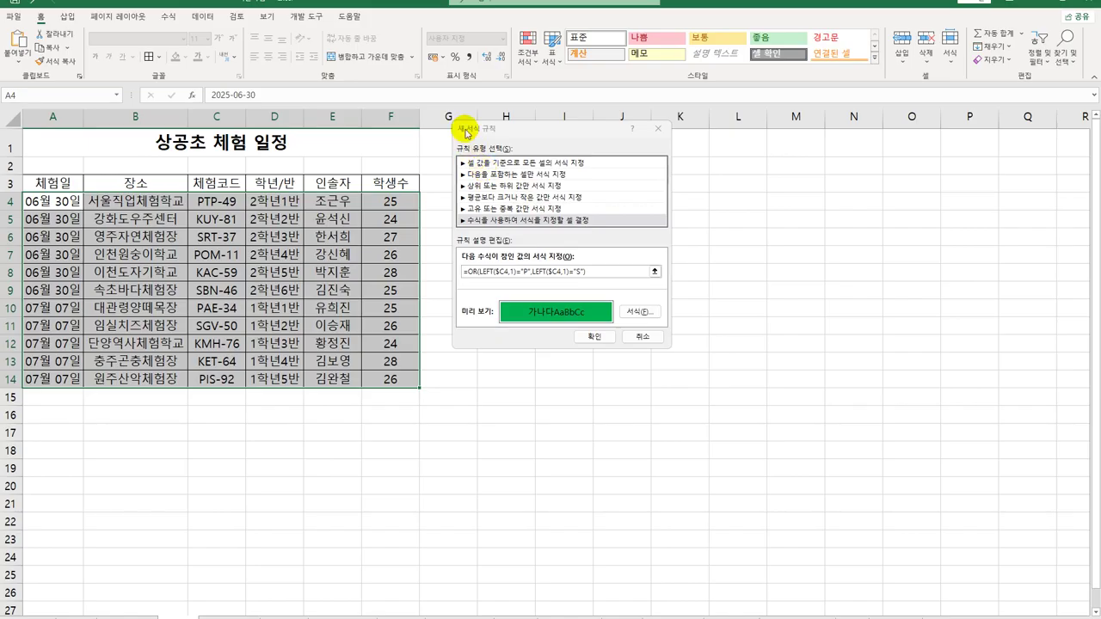
left_click(594, 336)
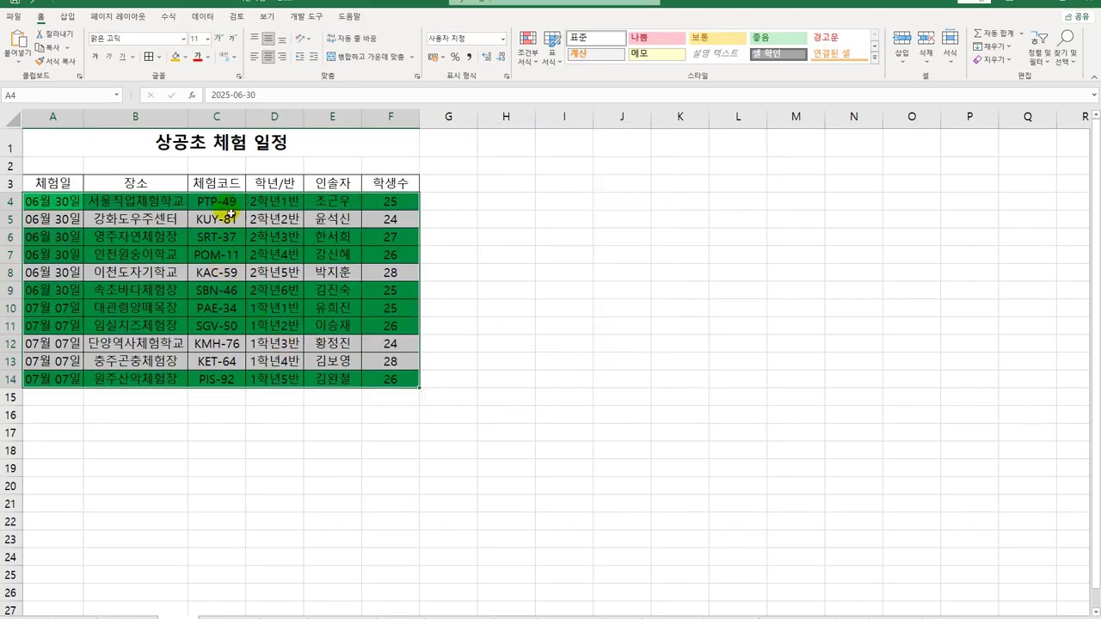
Step: Check the highlighted rows against the 체험코드 values and compare them with the finished version on the next worksheet
left_click(226, 206)
left_click(222, 241)
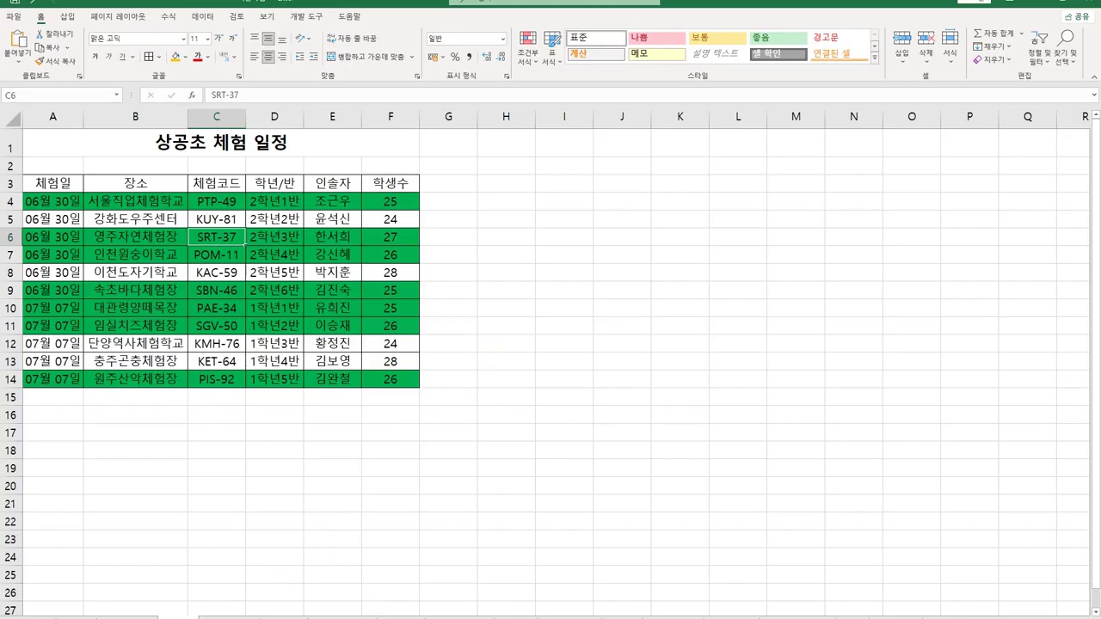
left_click(220, 143)
left_click(217, 237)
left_click(220, 143)
left_click(482, 421)
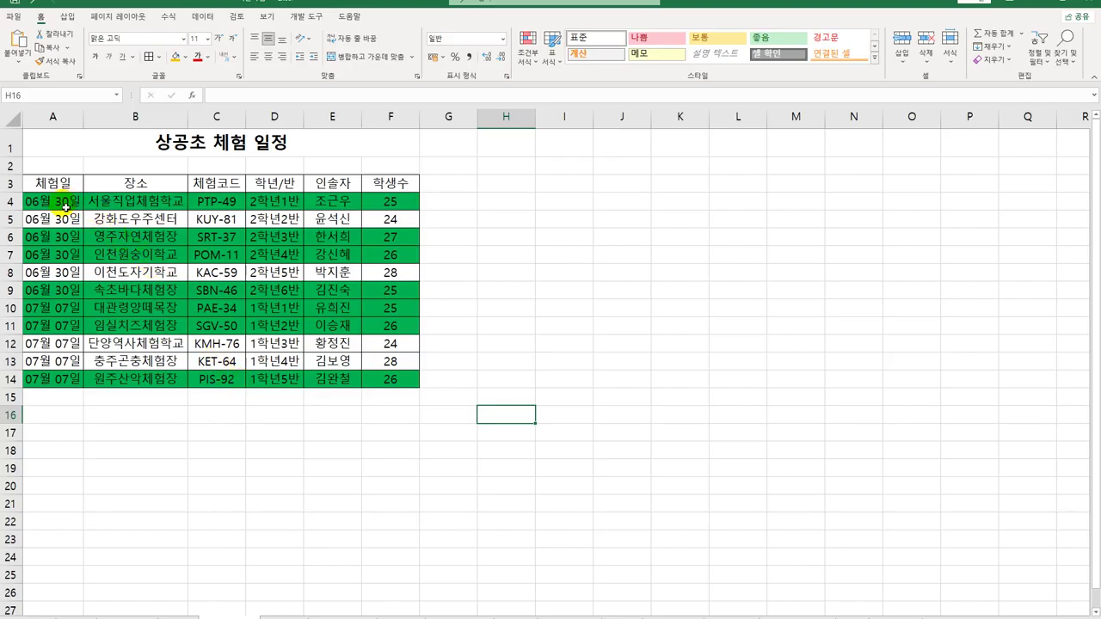
Step: Examine the formula and format of the conditional formatting rule applied to A4:F14 on the finished worksheet
left_click_drag(66, 206, 387, 387)
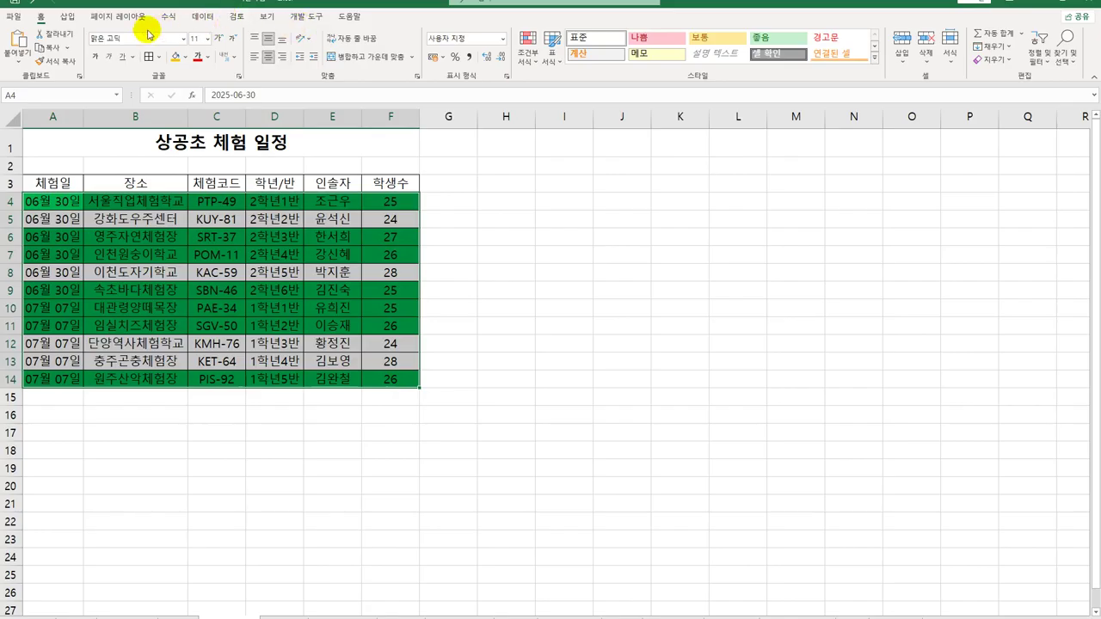
left_click(522, 60)
mouse_move(559, 236)
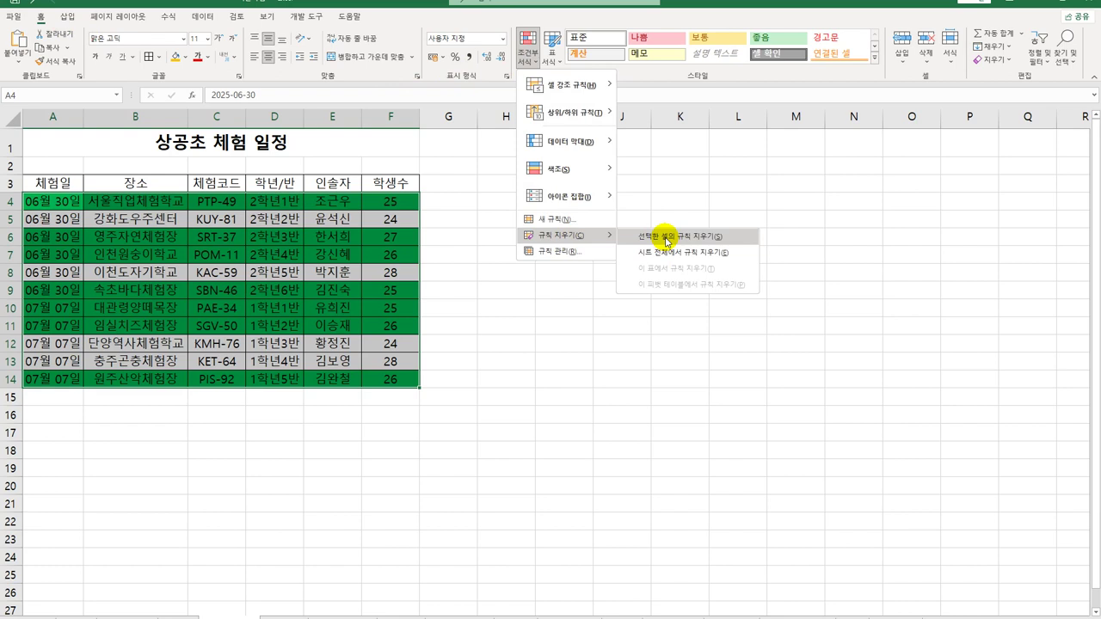
left_click(564, 251)
left_click_drag(534, 164, 638, 162)
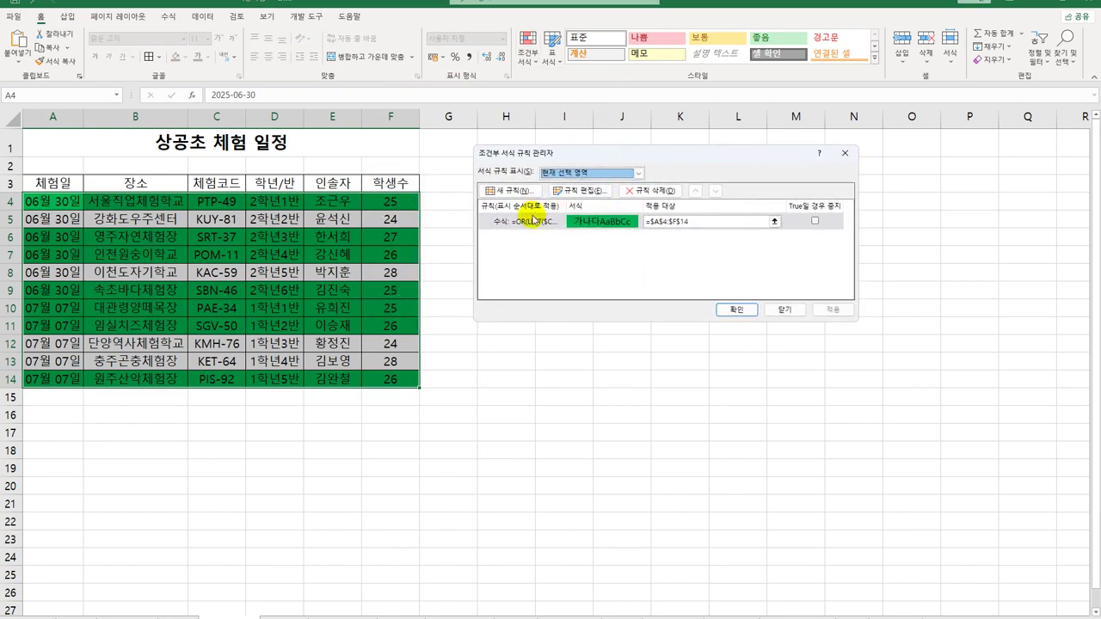
left_click(525, 222)
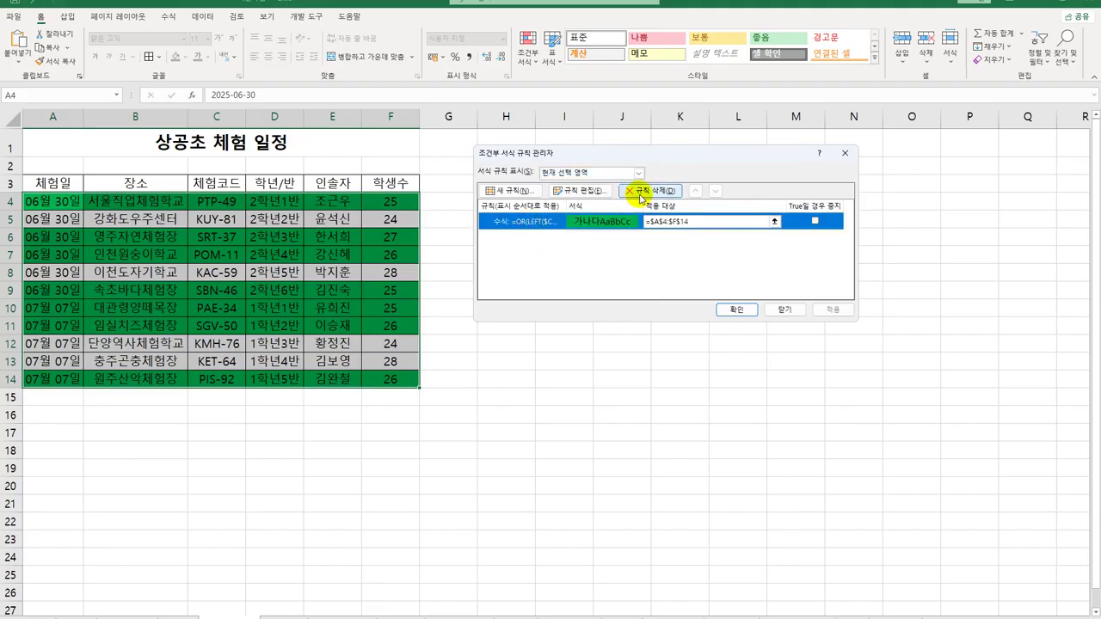
left_click(592, 191)
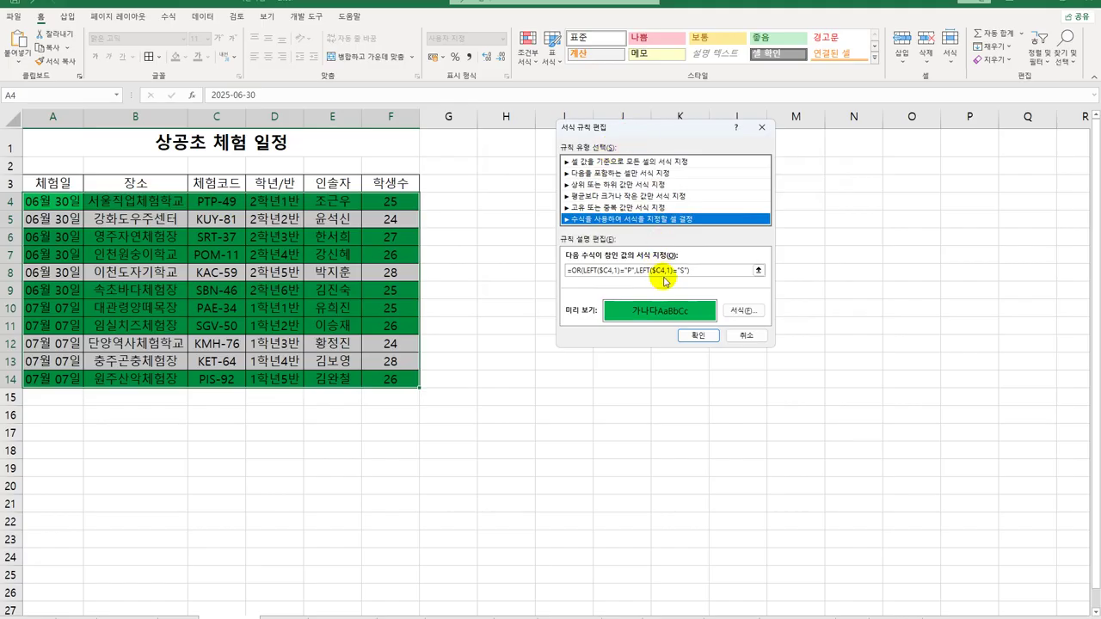
left_click(736, 341)
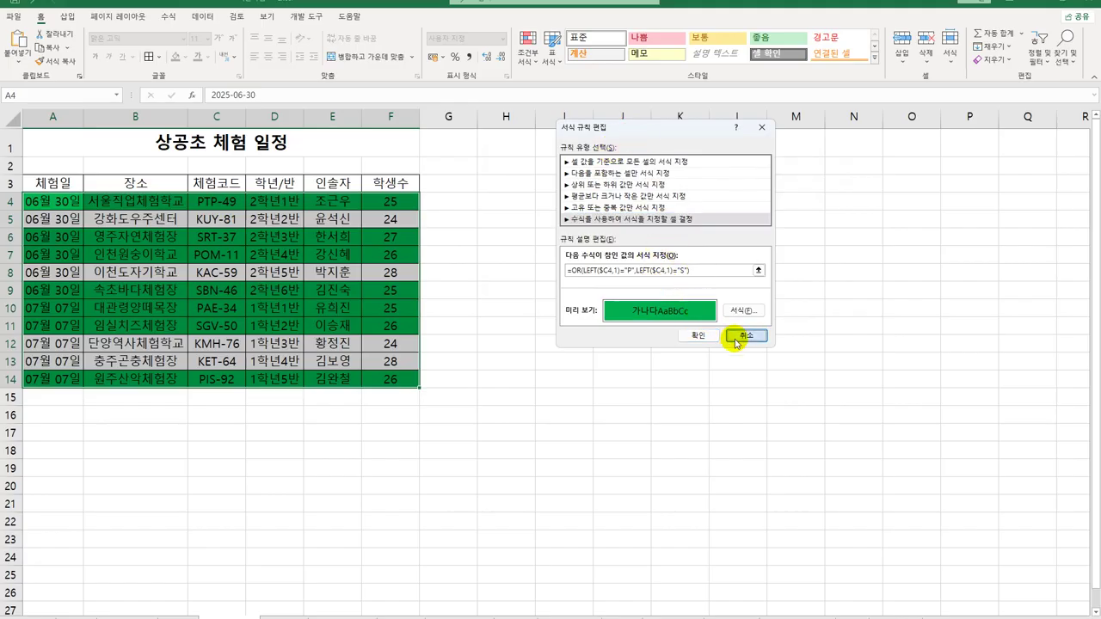
left_click(791, 309)
left_click(721, 380)
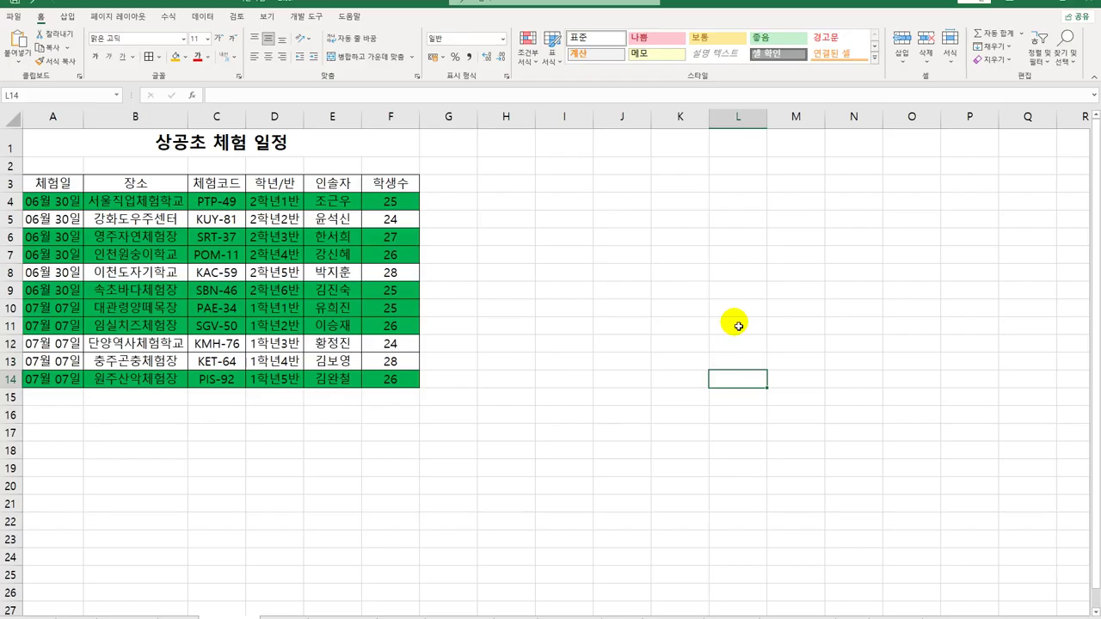
Step: Insert a blank chart sheet into the workbook
key("F11")
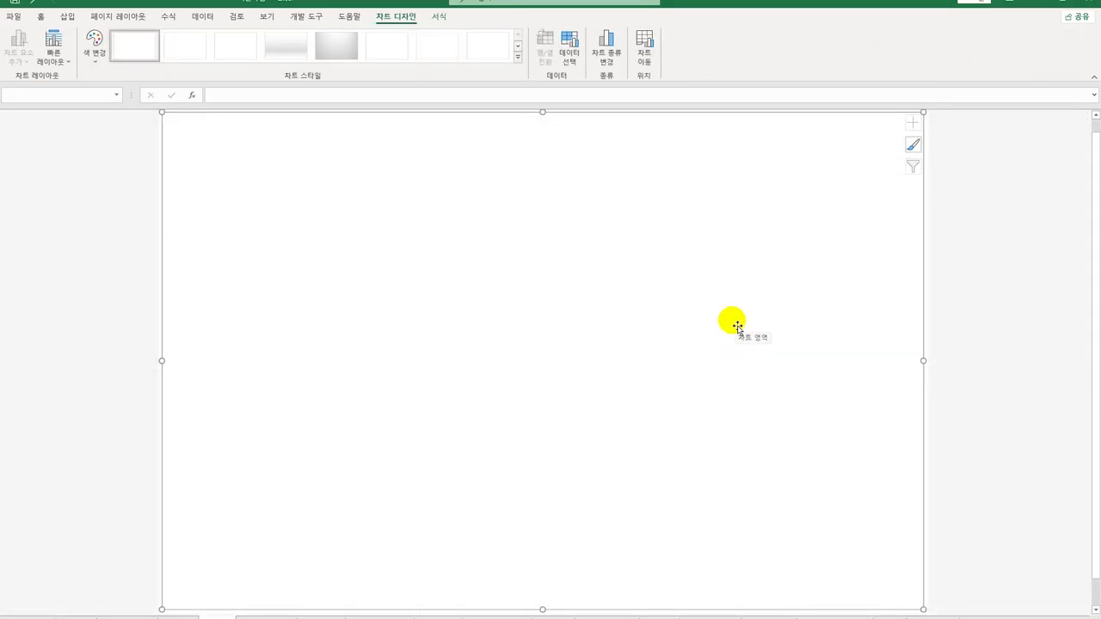